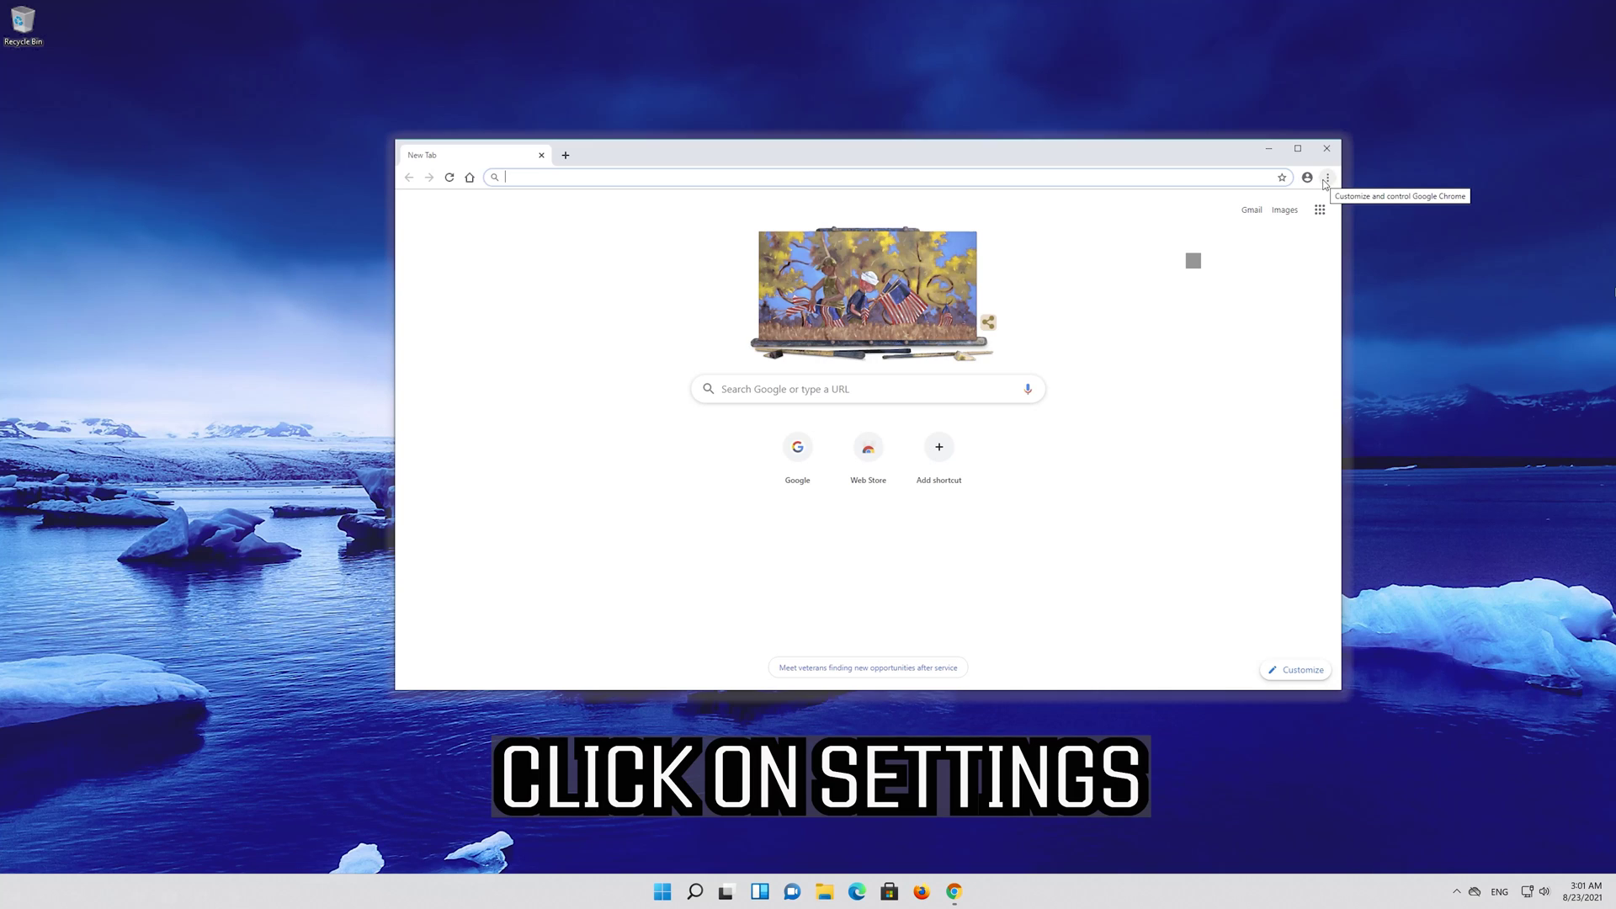
- Open Chrome's Settings page from the three-dot menu
click(1326, 179)
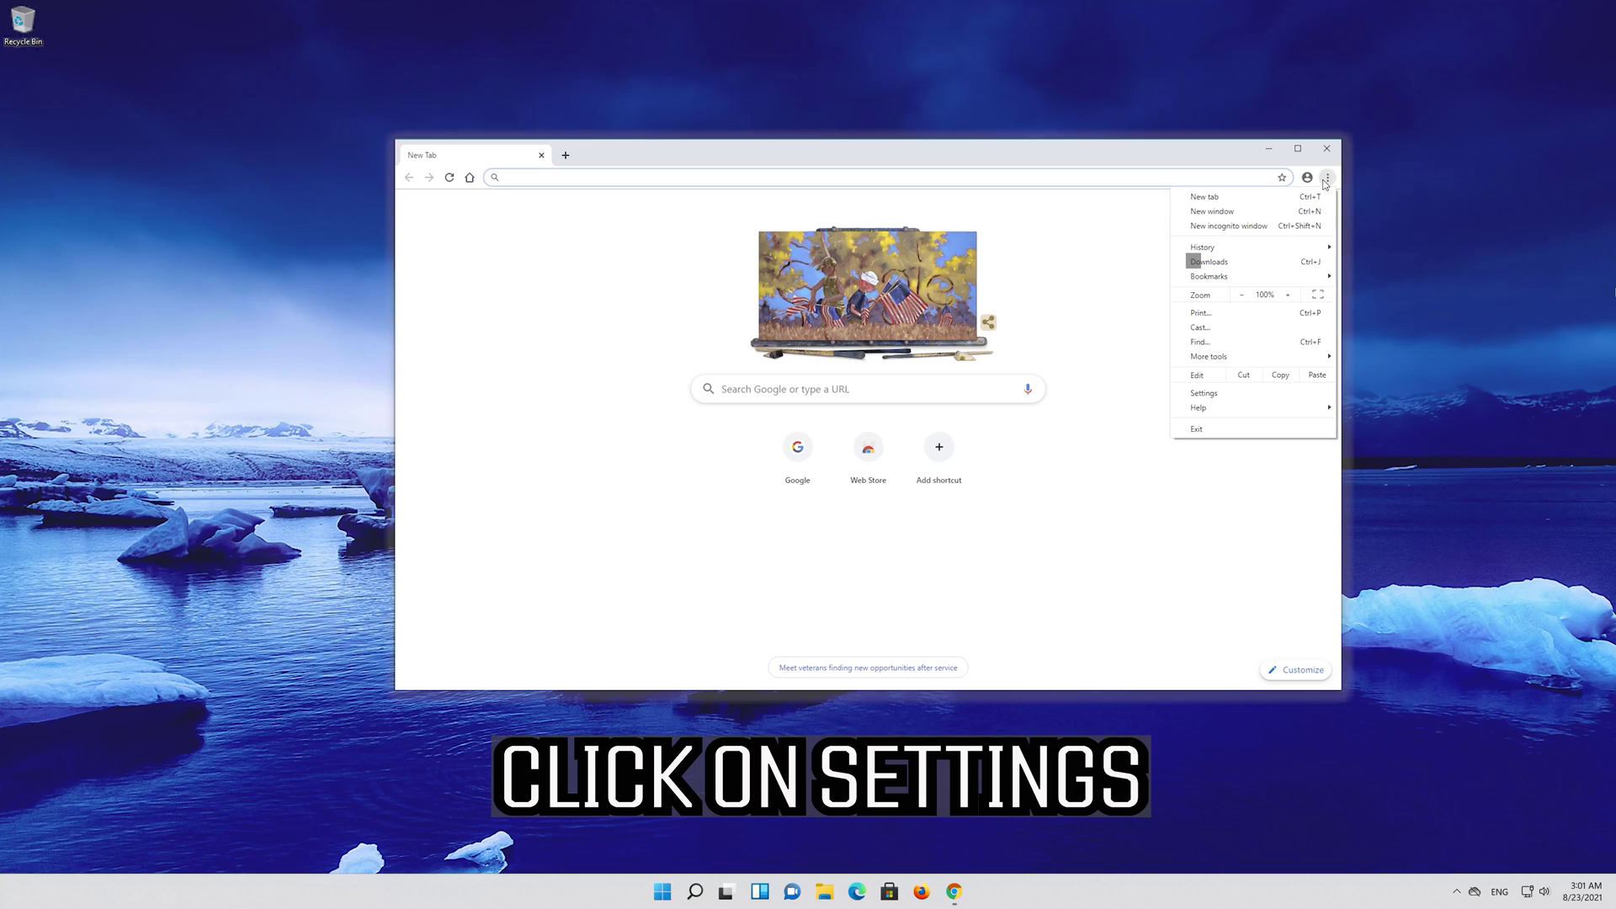
click(1255, 397)
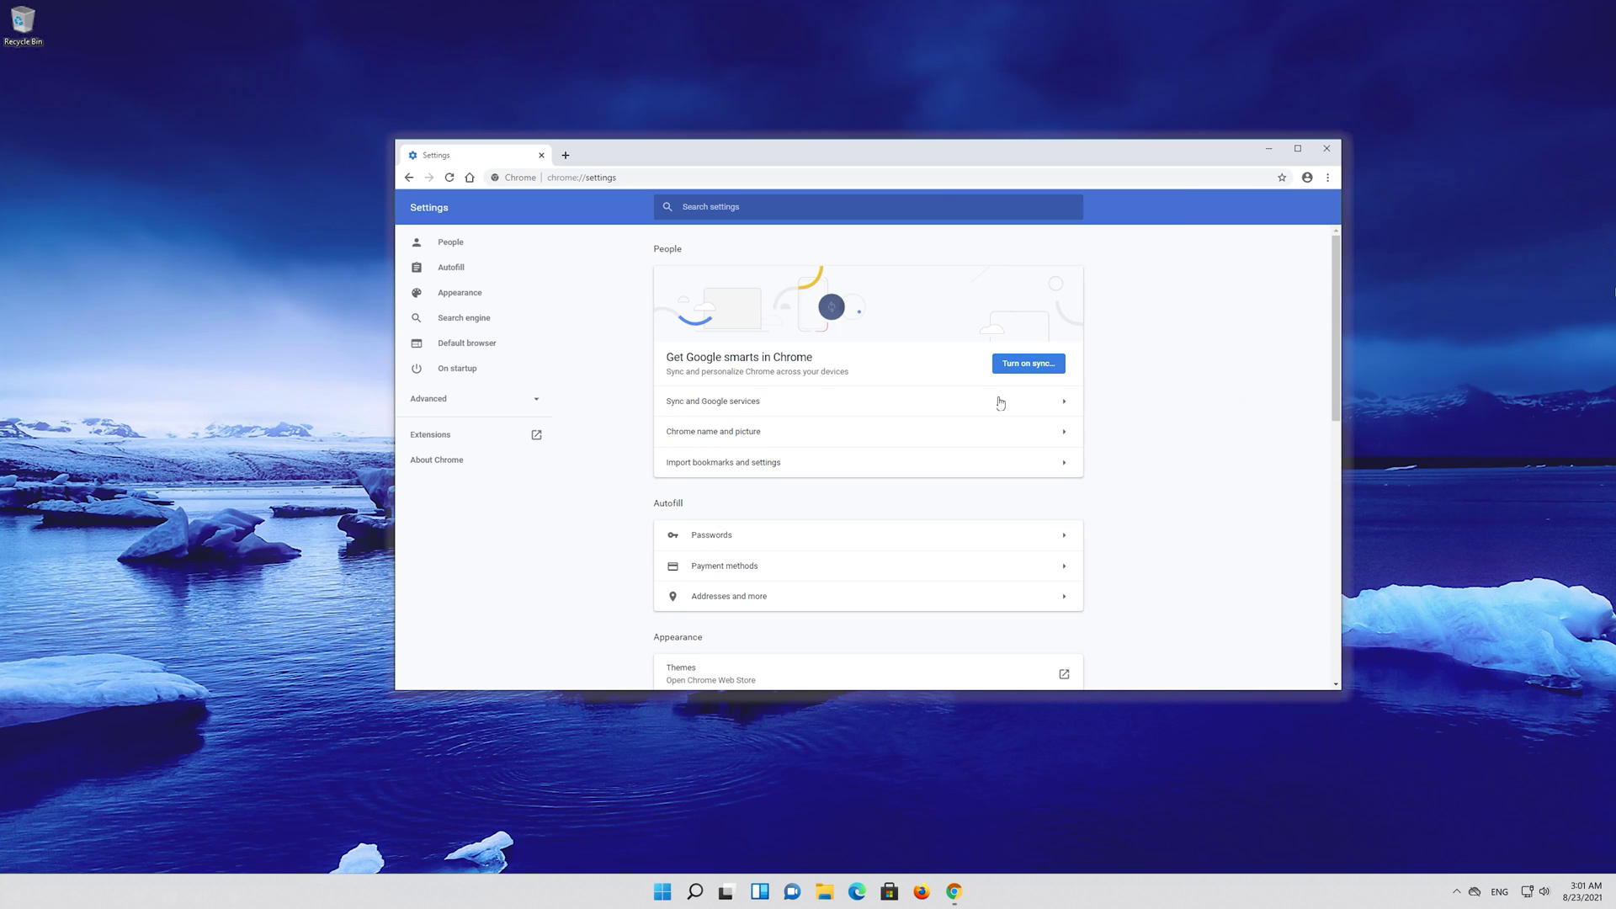
- Expand Advanced settings and bring up the Clear browsing data dialog
scroll(1000, 403, down, 10)
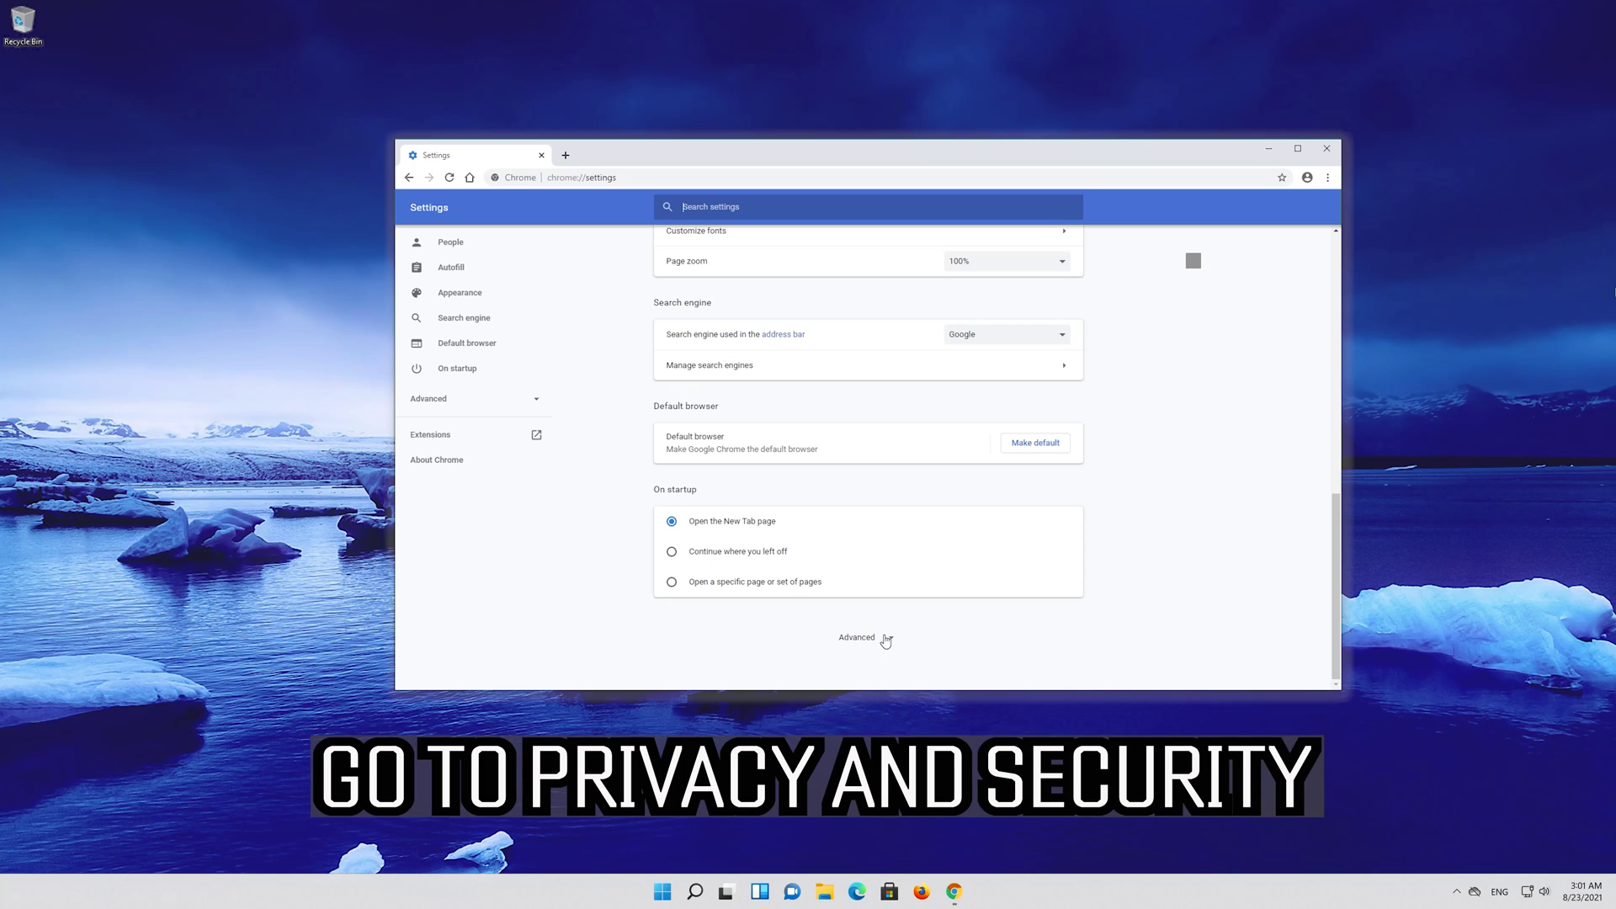
click(885, 640)
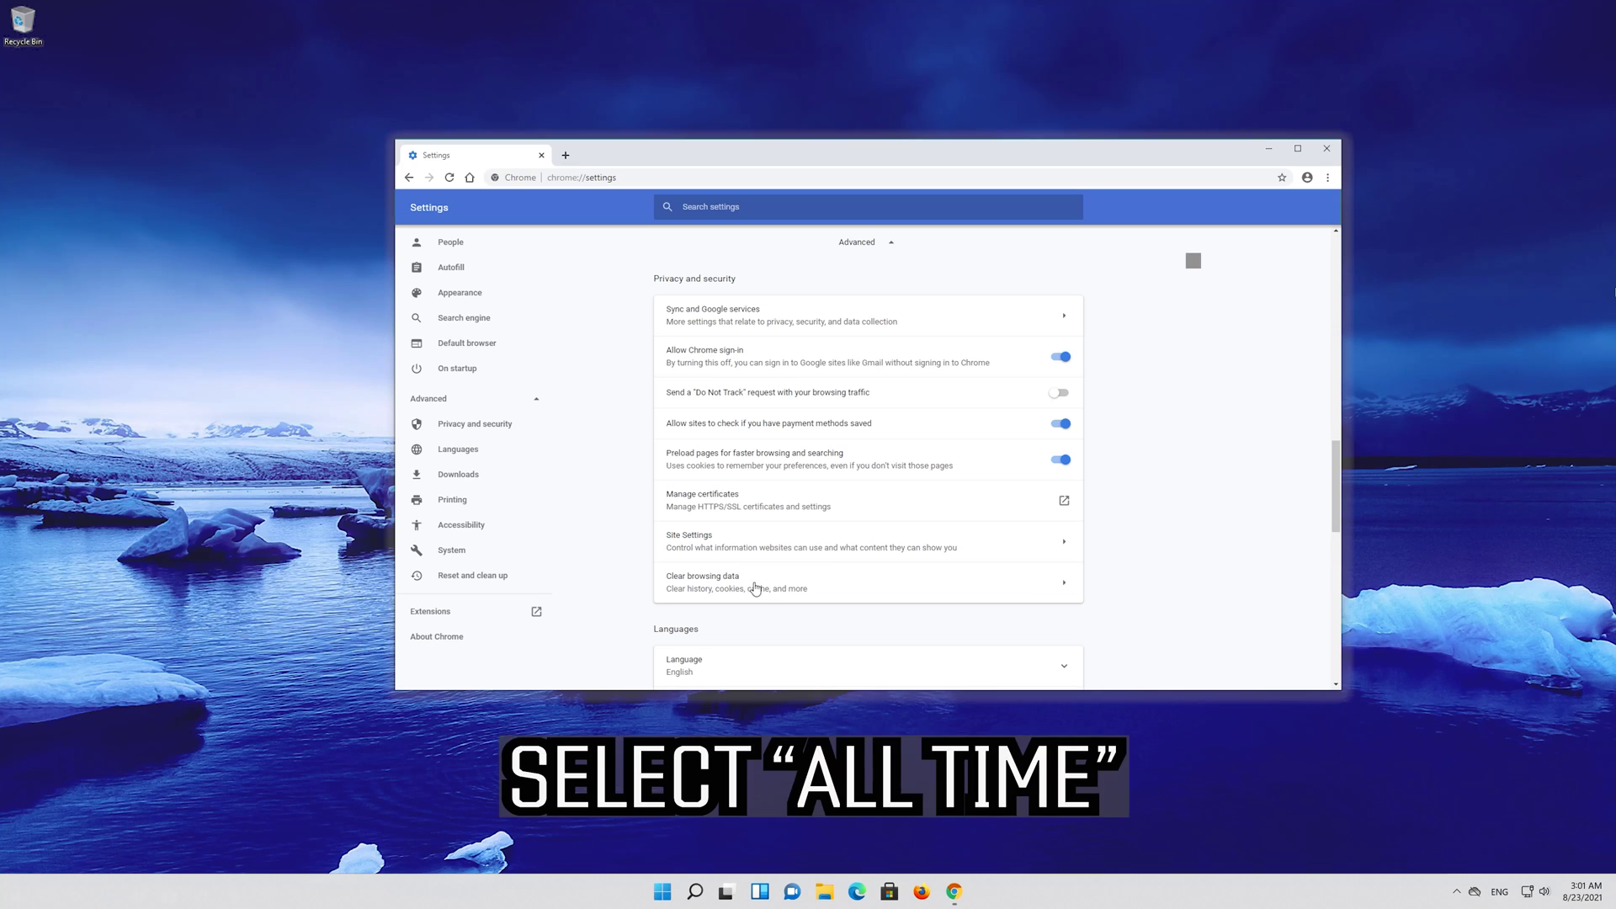
click(763, 586)
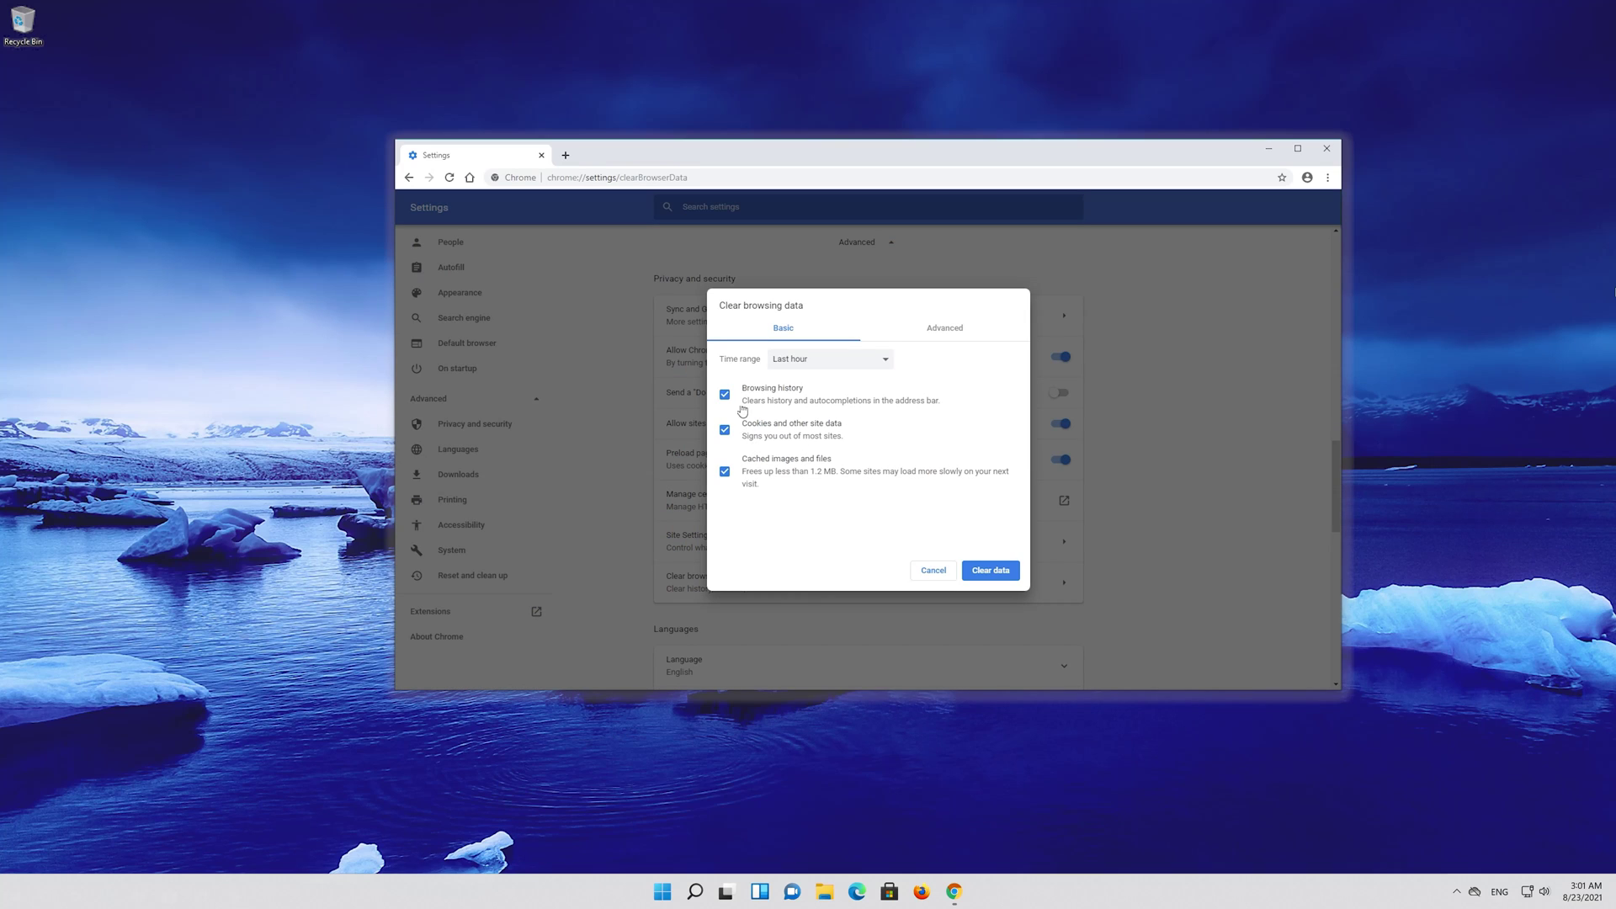
- Clear All time browsing data on the Advanced tab, adding Site Settings and Hosted app data
click(795, 367)
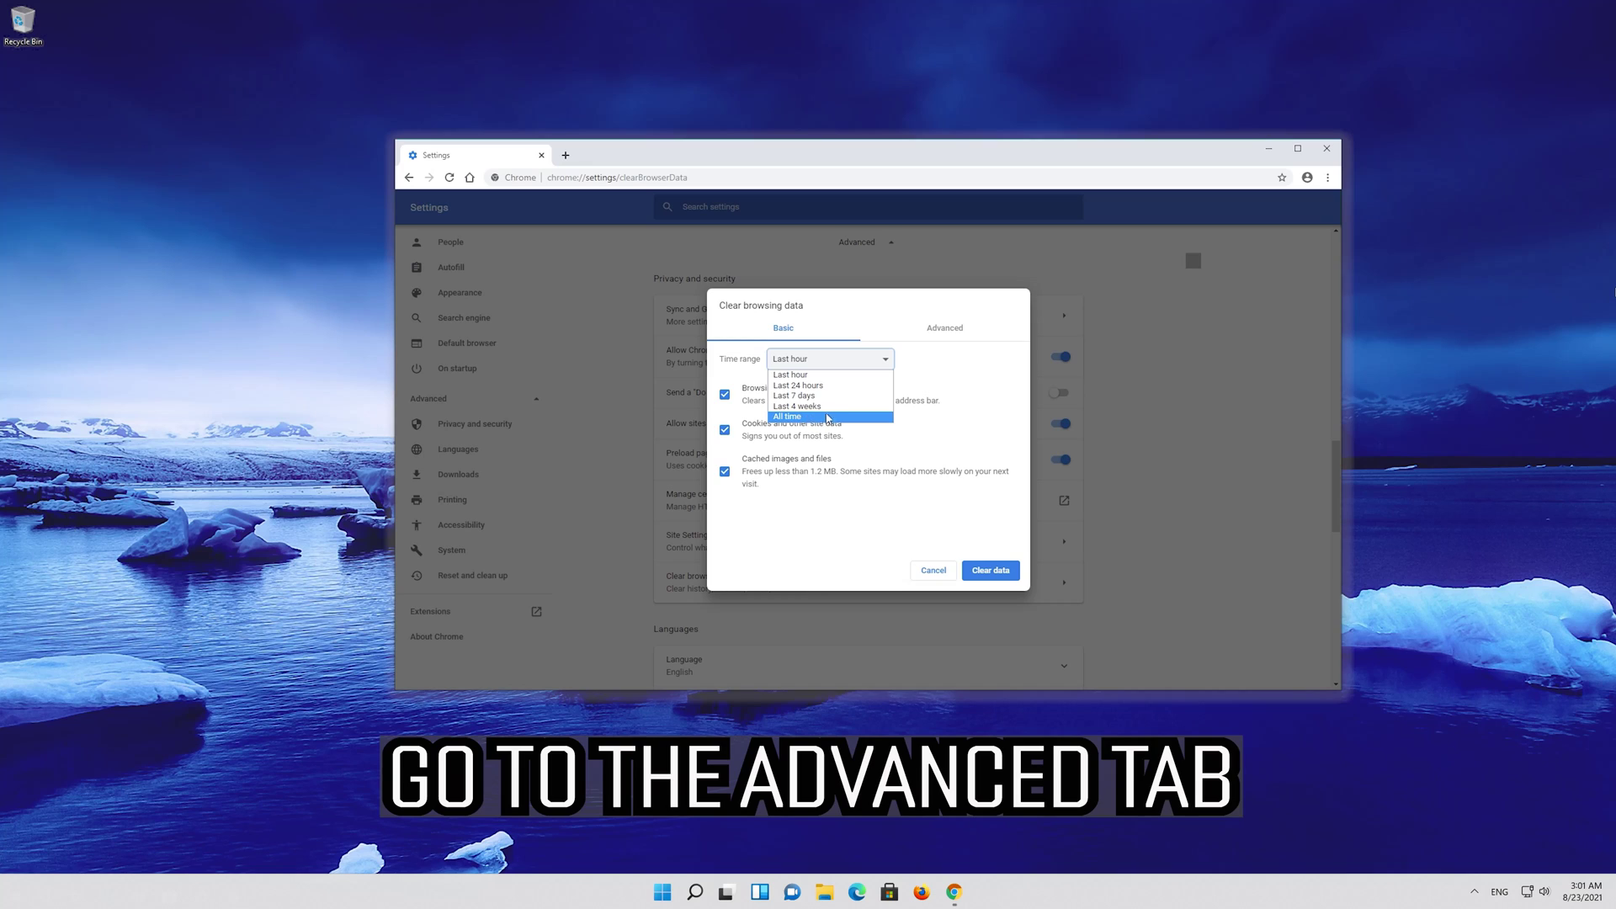
click(823, 418)
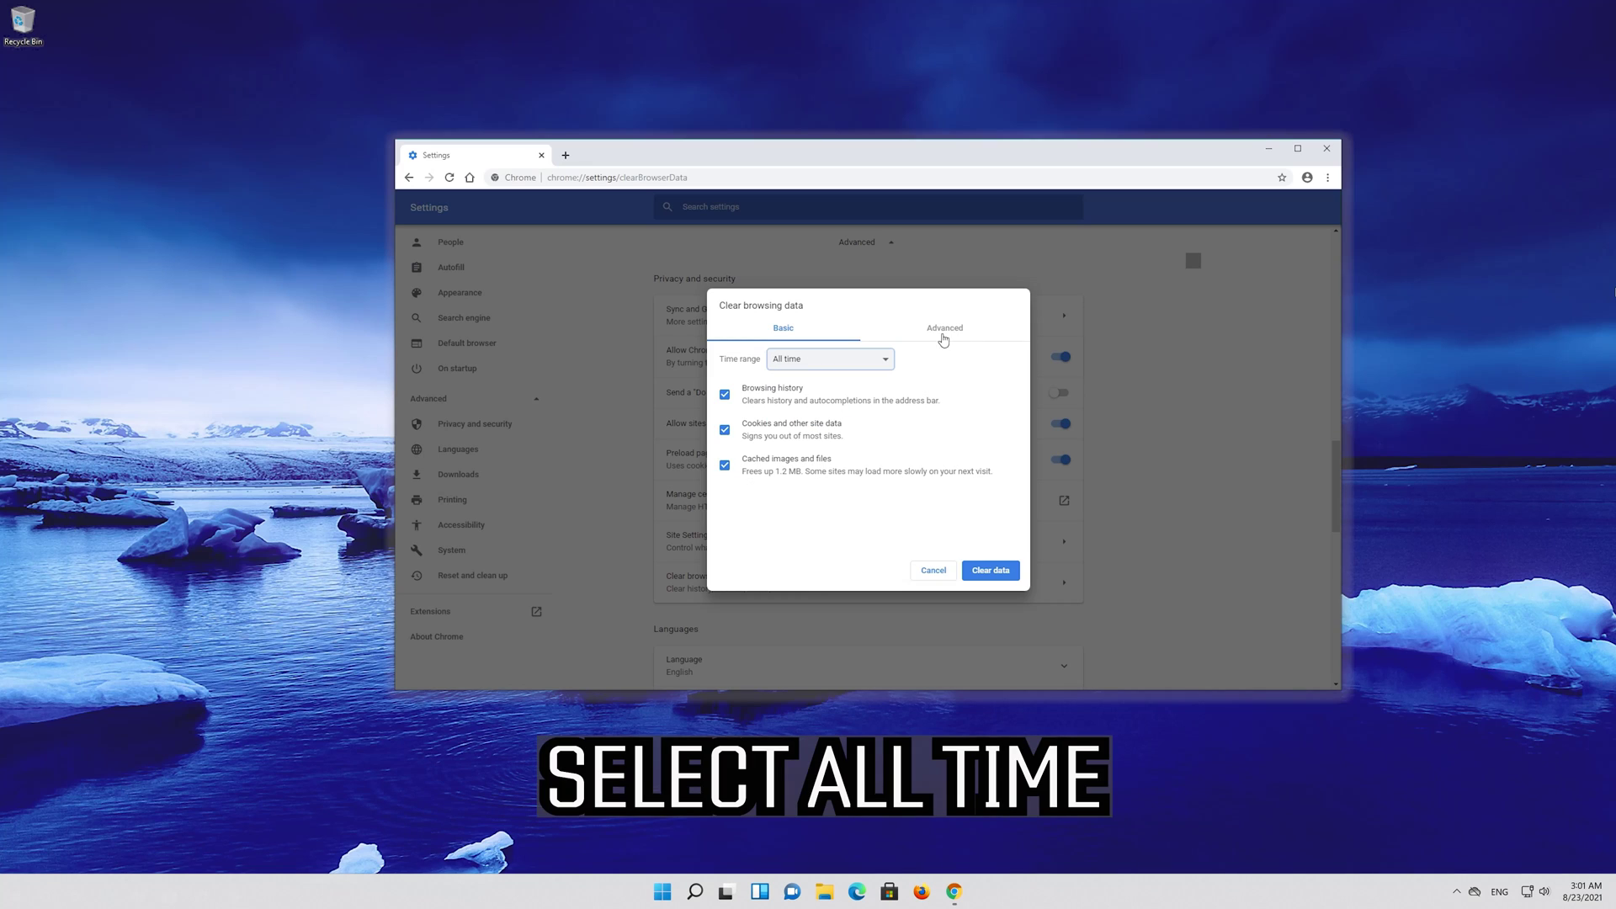
click(943, 336)
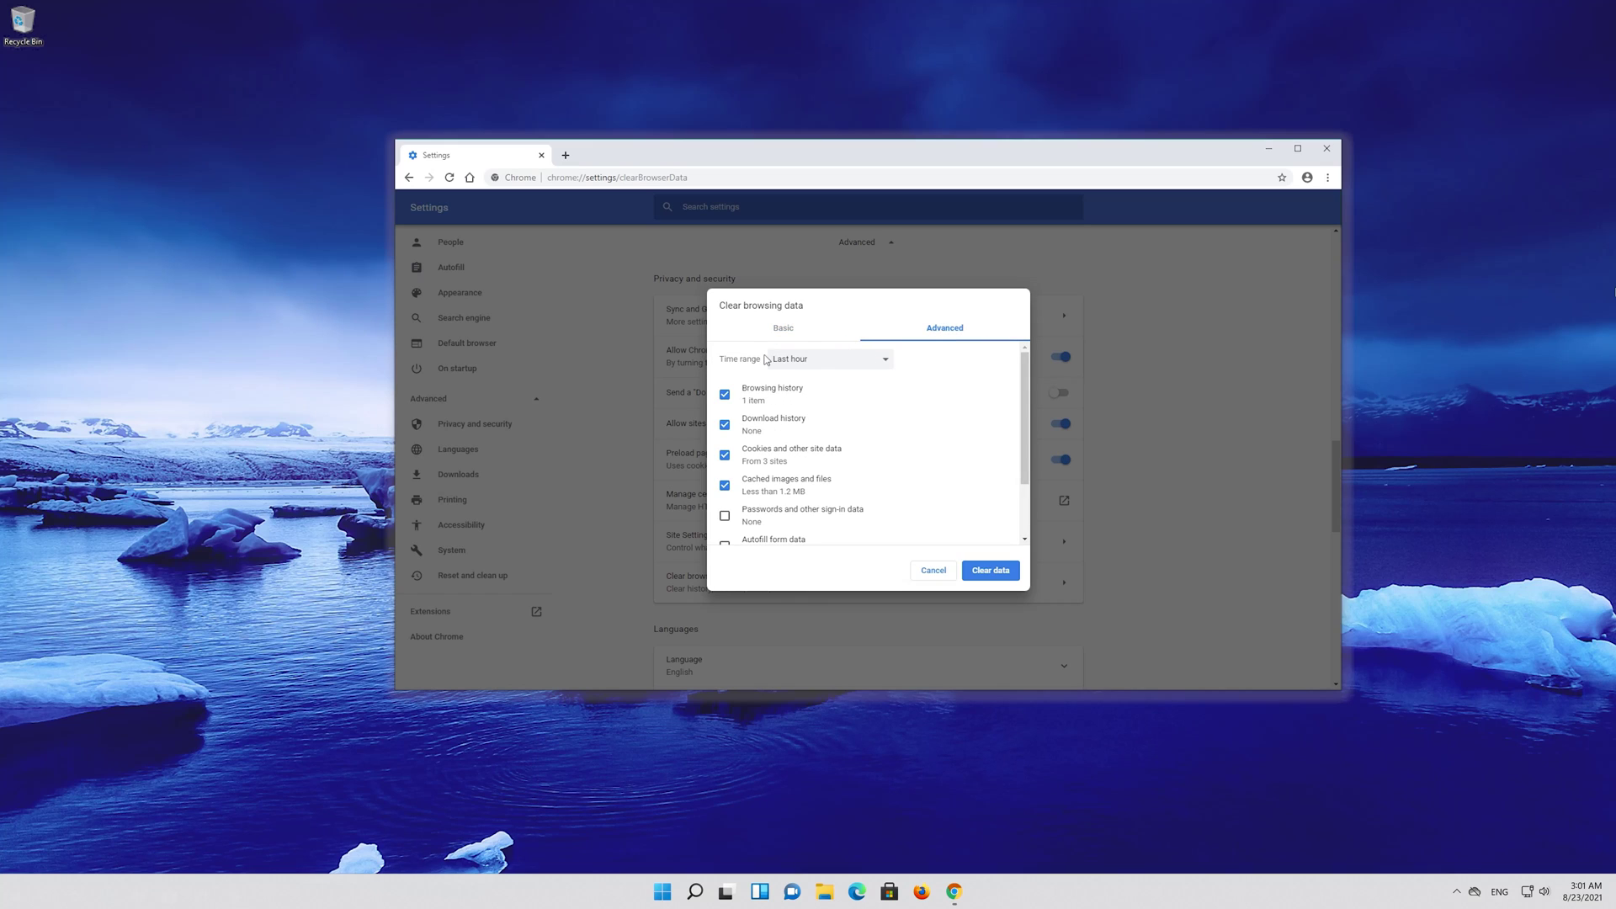
click(830, 361)
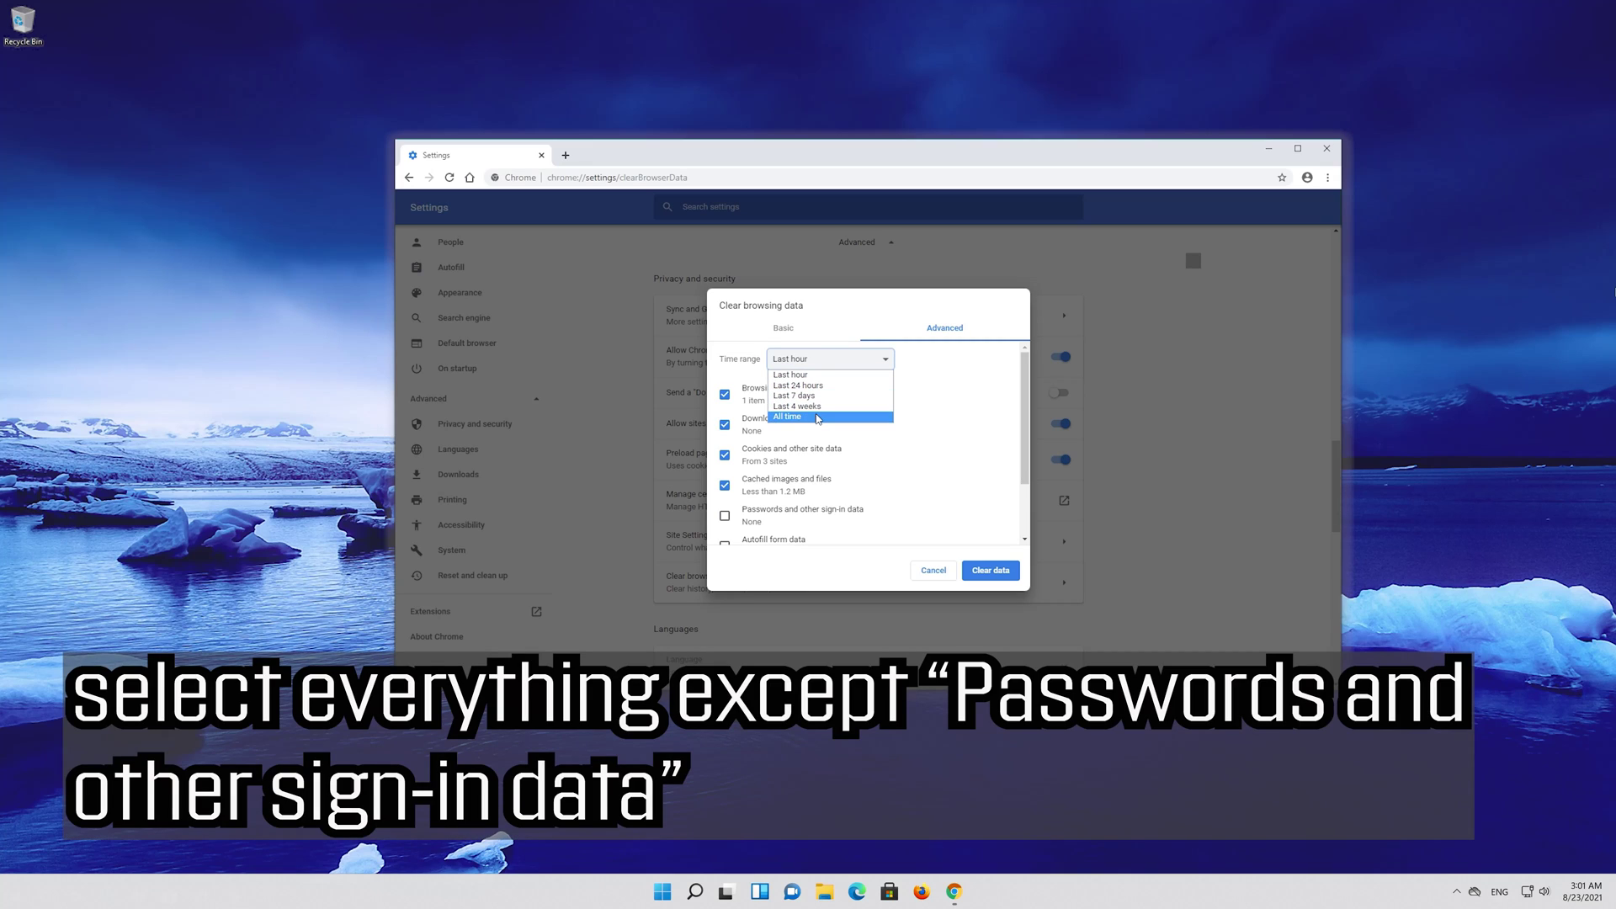
click(816, 417)
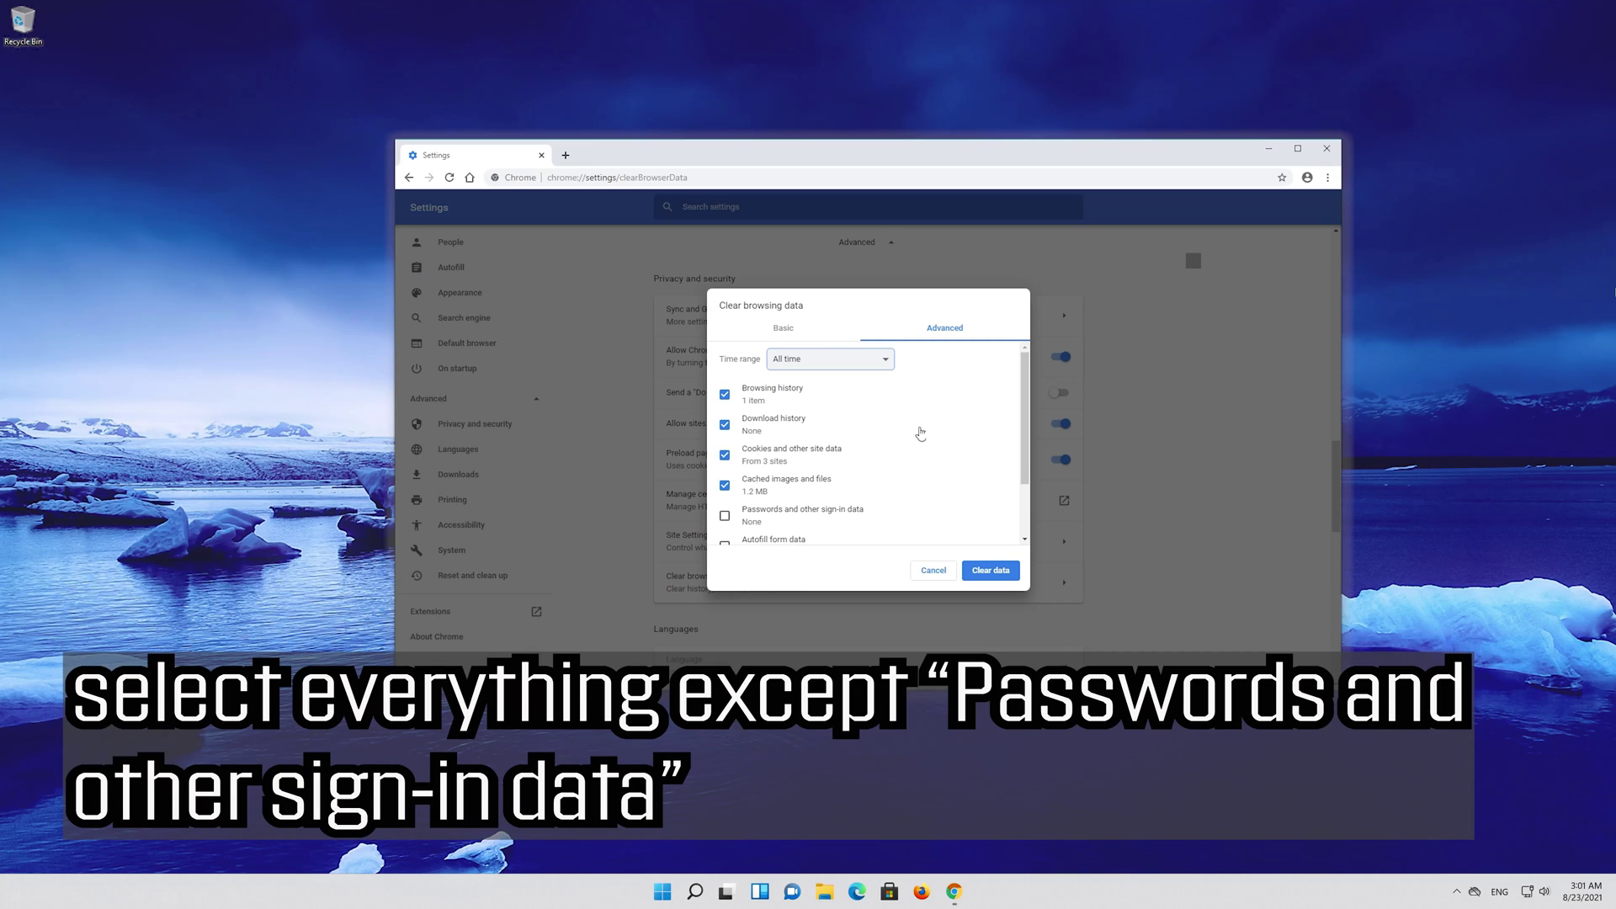
scroll(878, 459, down, 2)
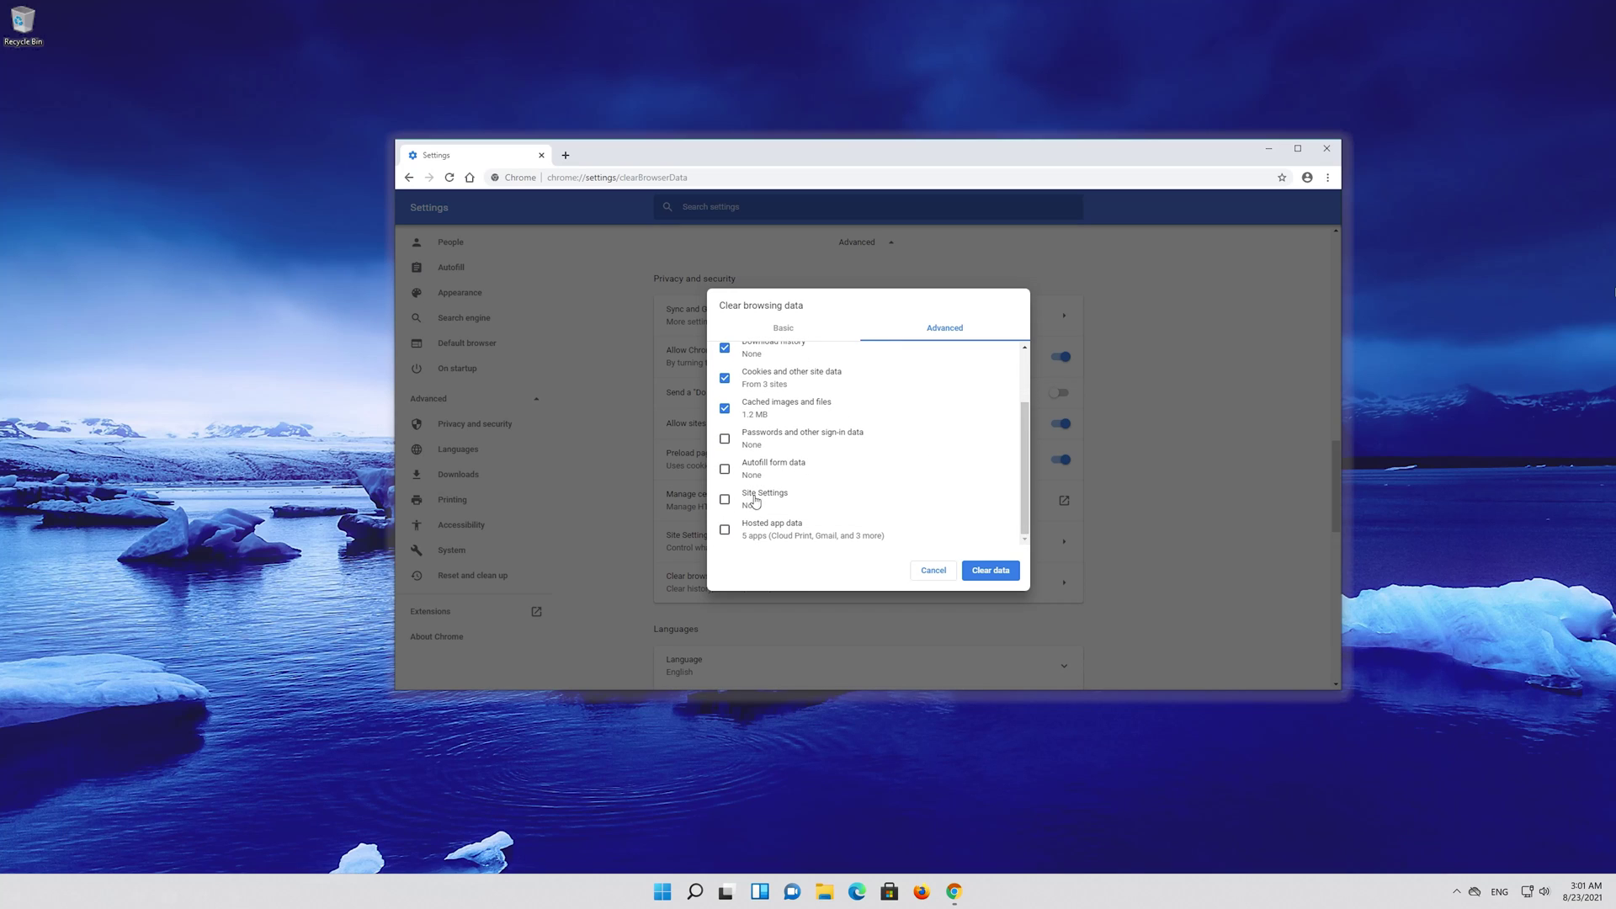
click(726, 500)
click(724, 531)
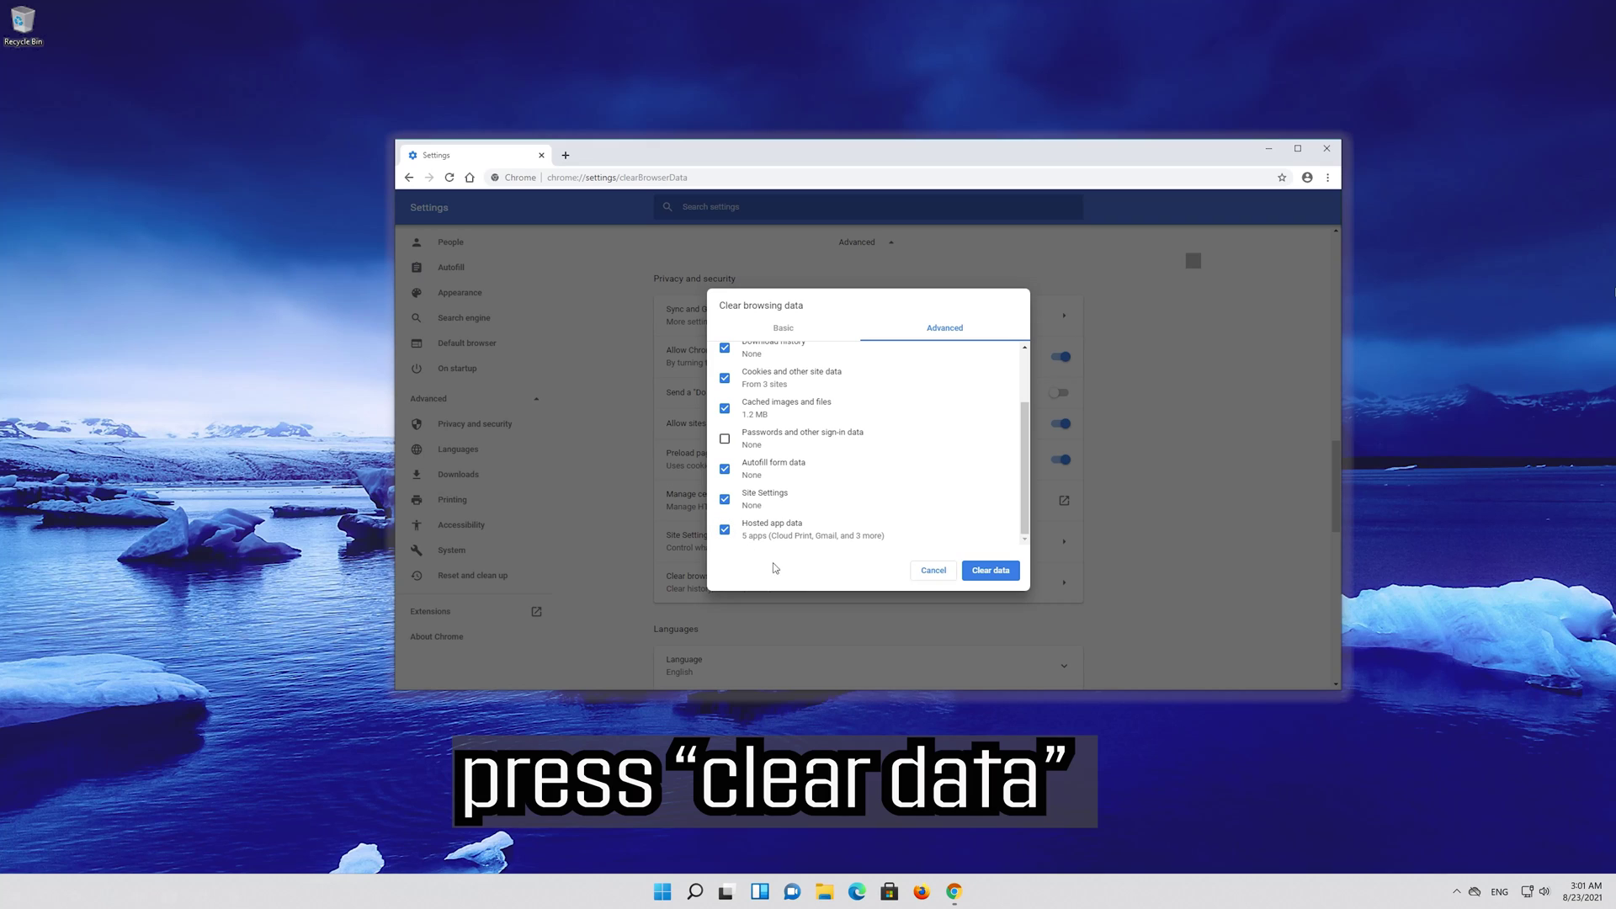
click(992, 572)
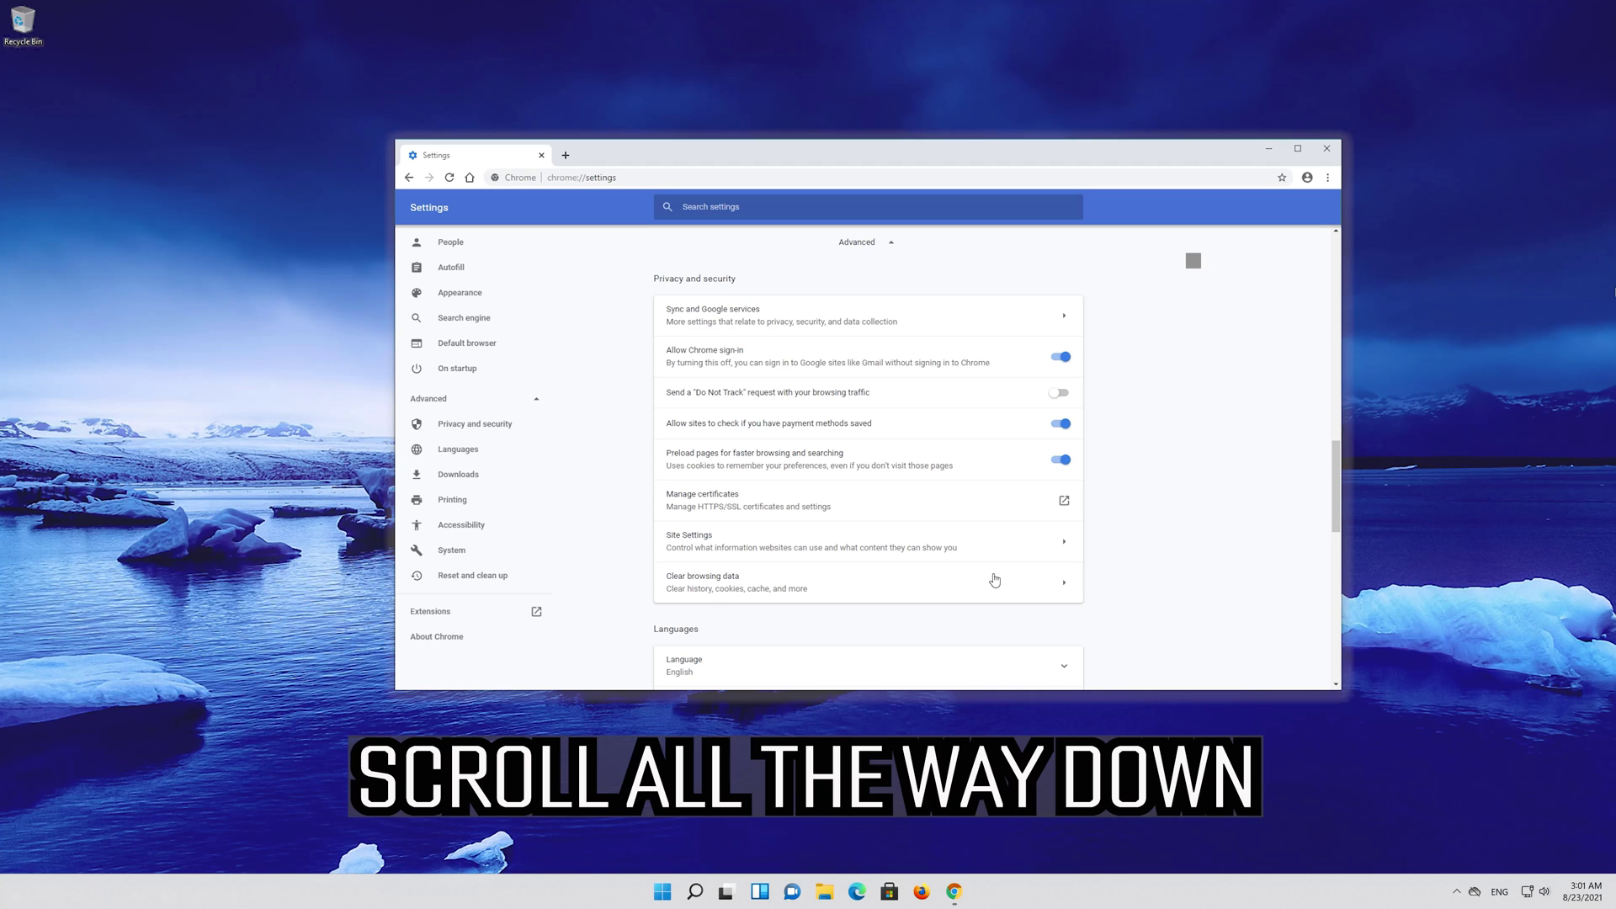
- Restore Chrome's settings to their original defaults under Reset and clean up
scroll(994, 579, down, 10)
scroll(994, 579, down, 2)
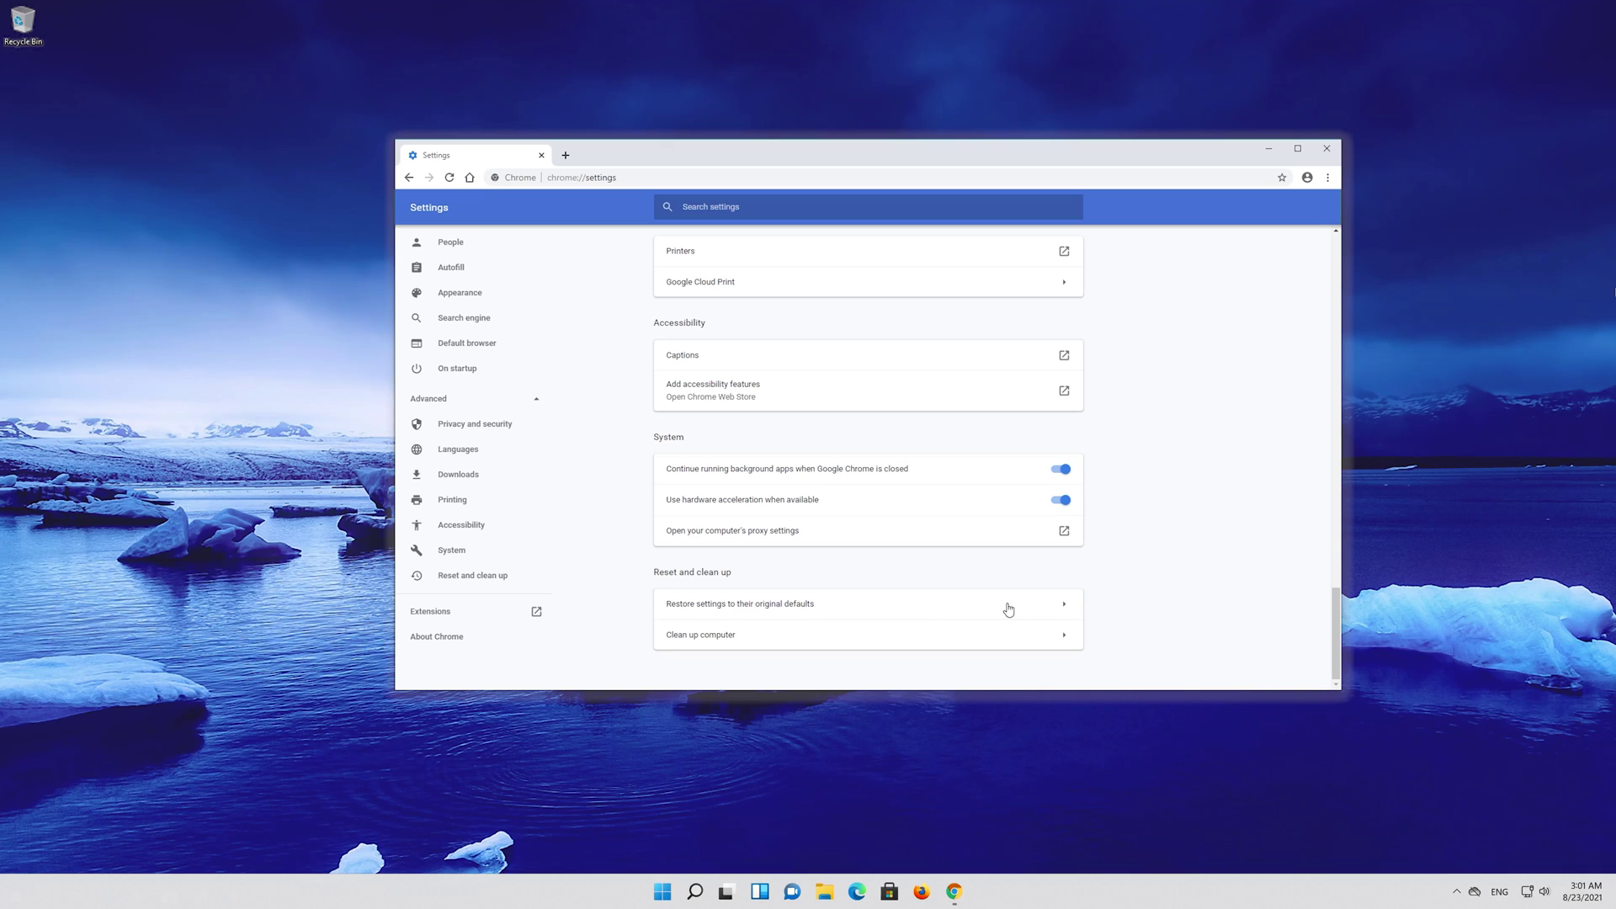
click(1008, 606)
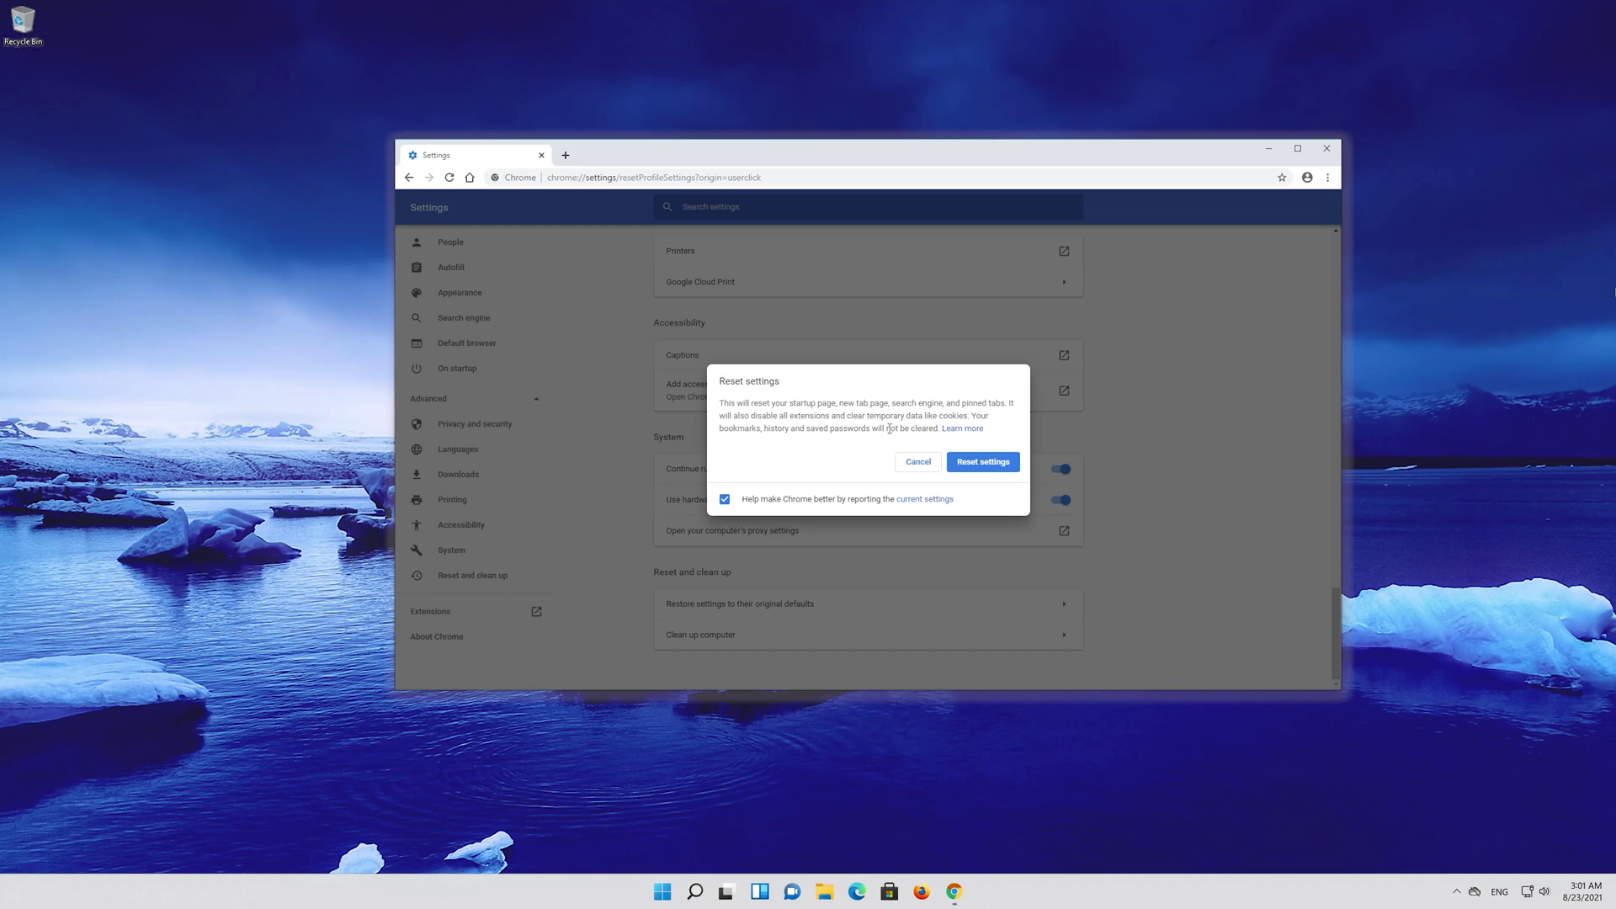
click(995, 466)
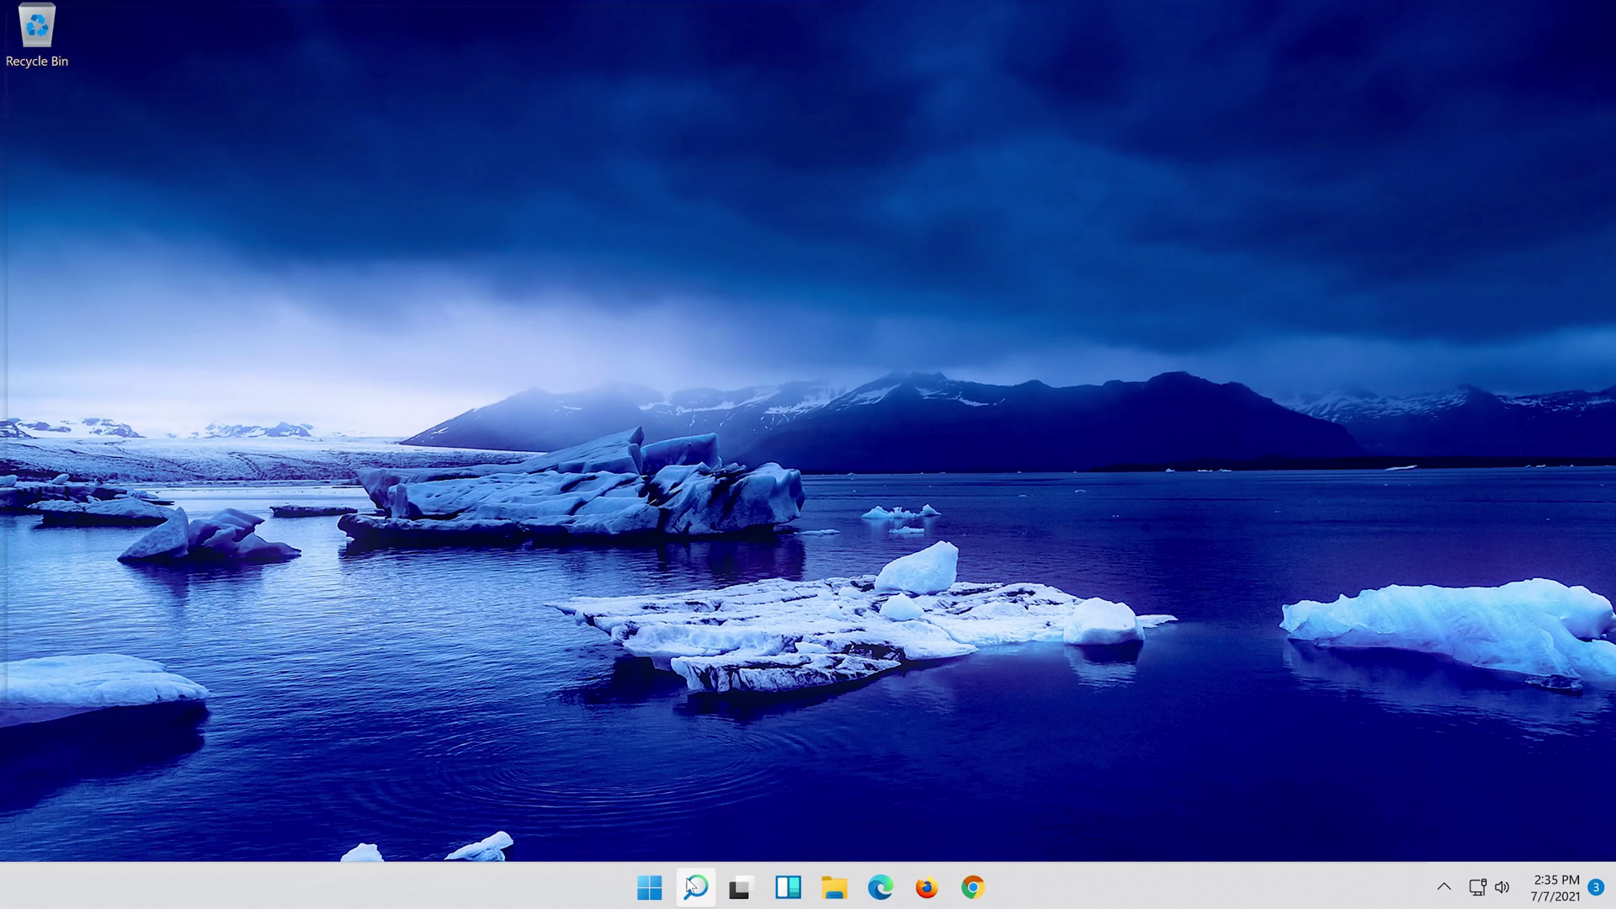
- Search Start for 'control panel' and launch Control Panel
click(693, 886)
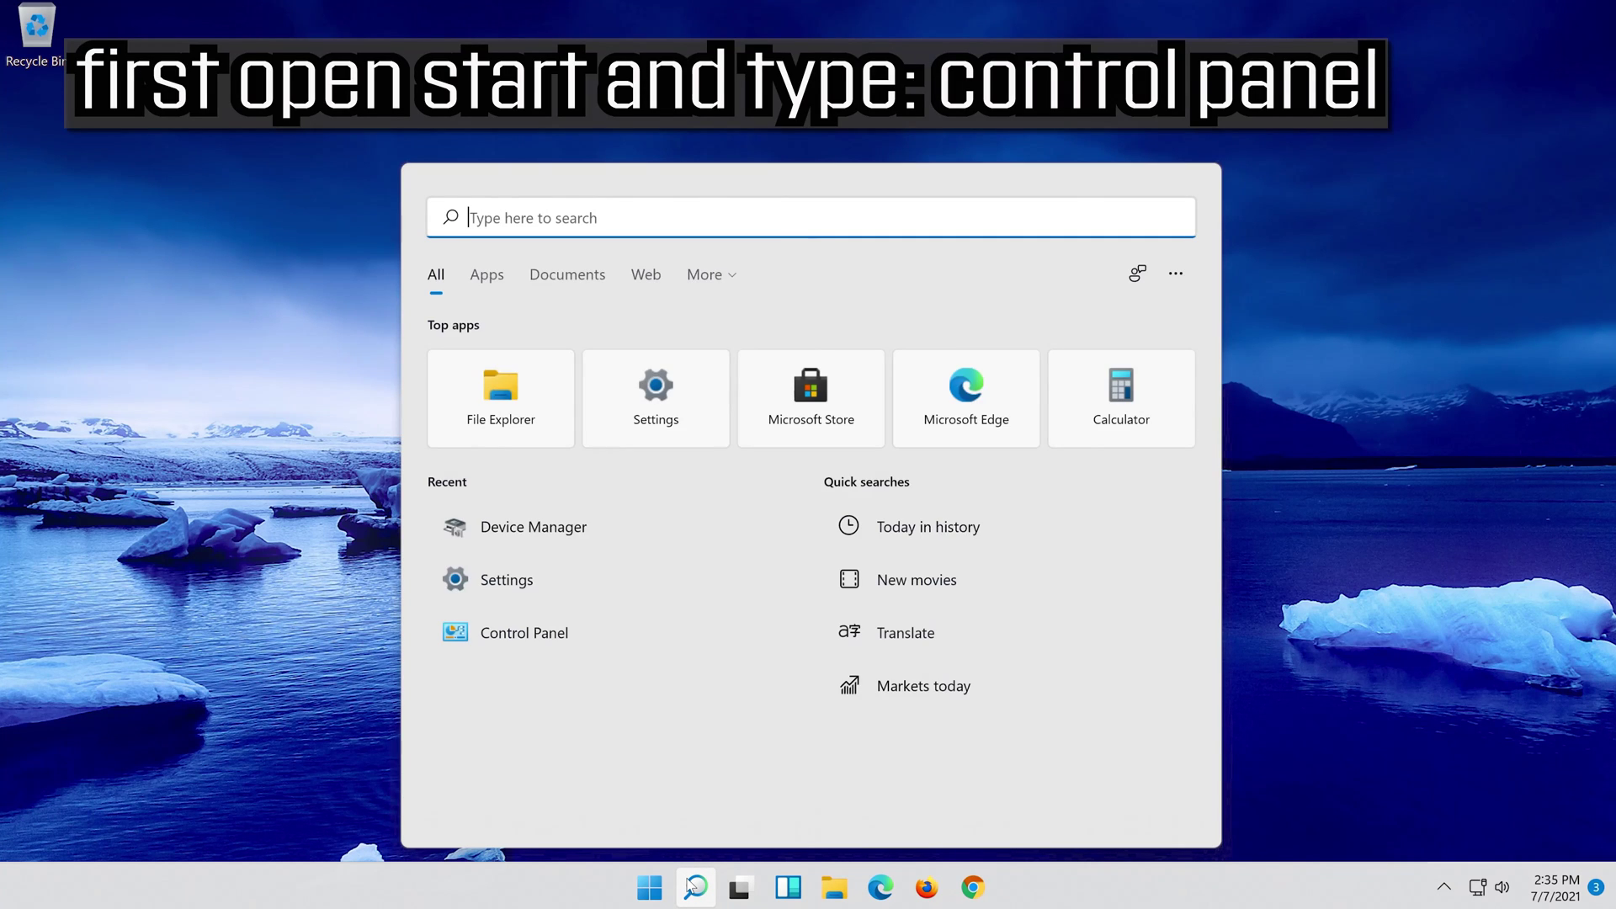
text(cont)
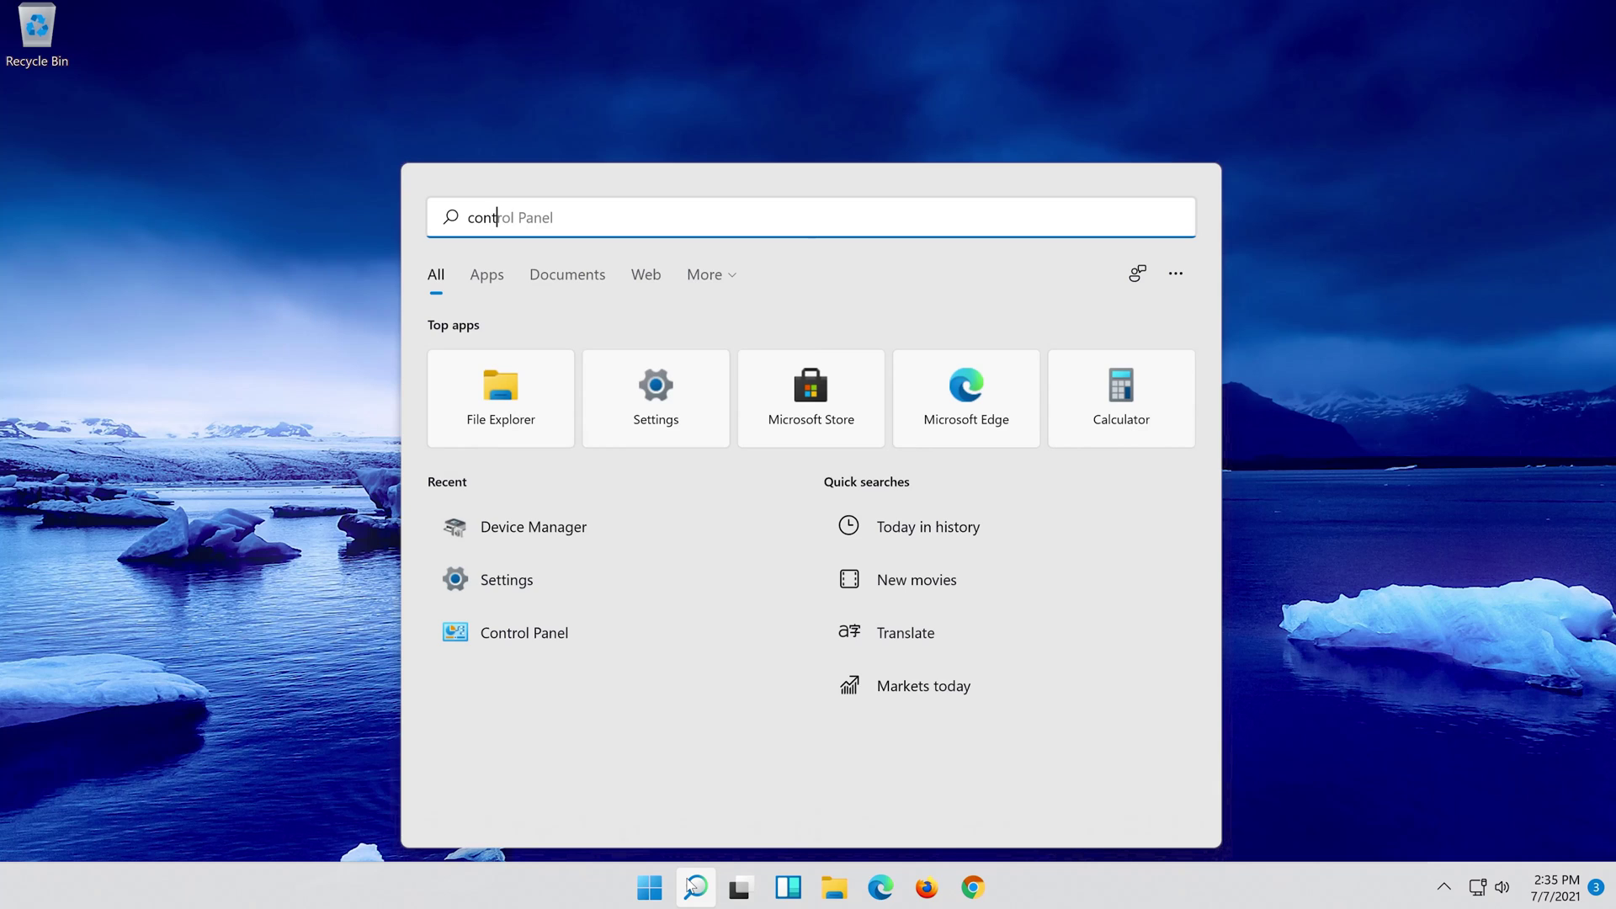
text(rol panel)
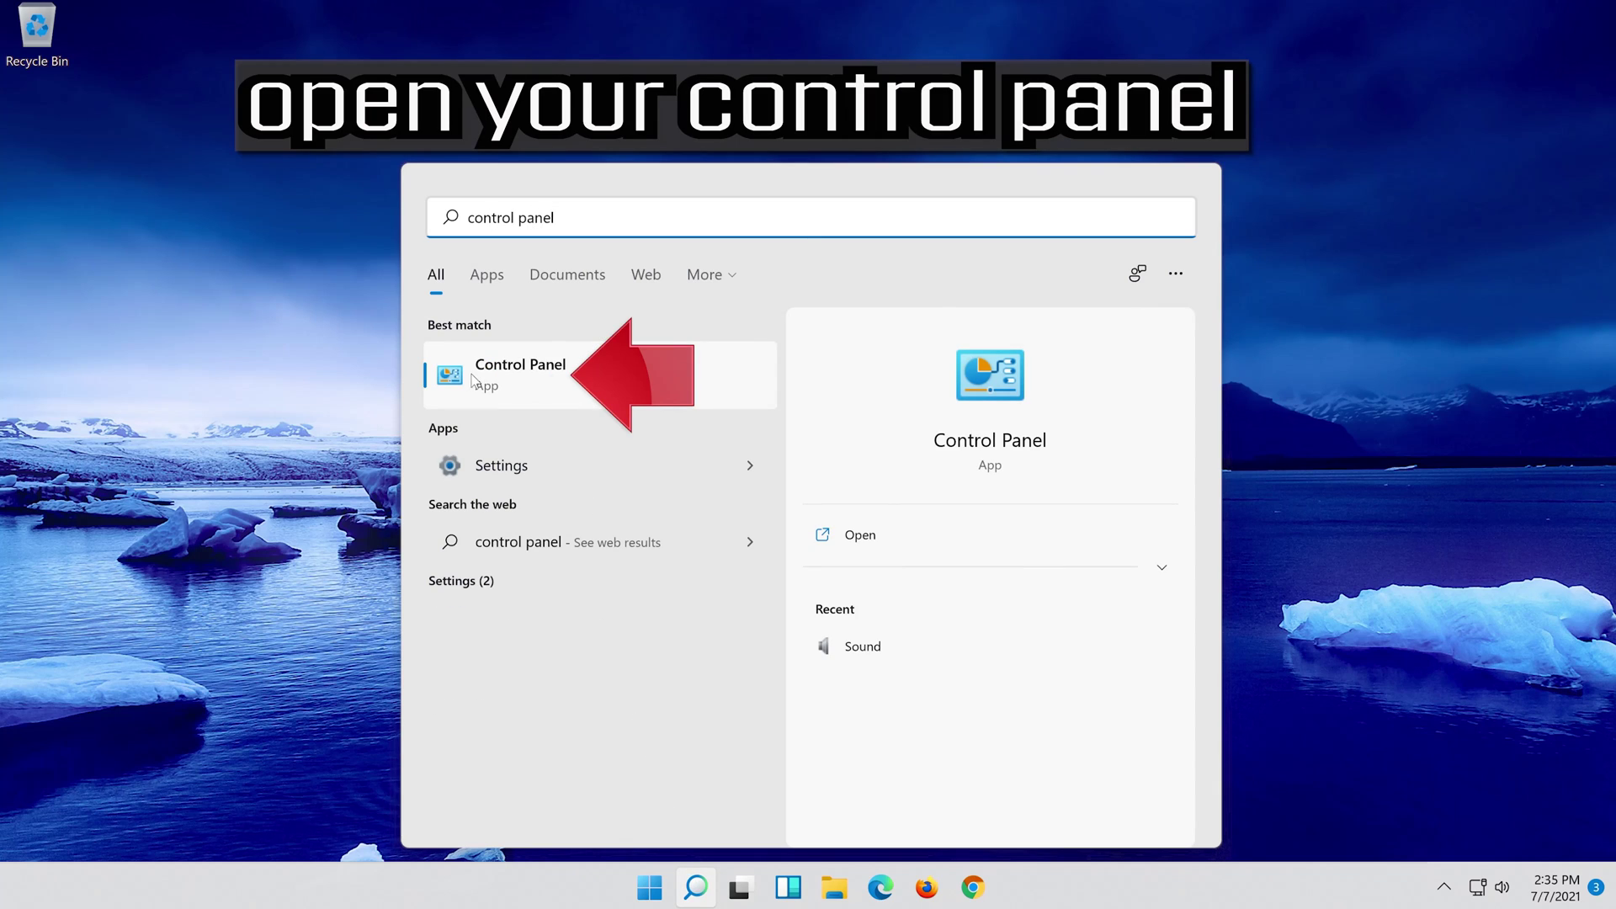
click(592, 402)
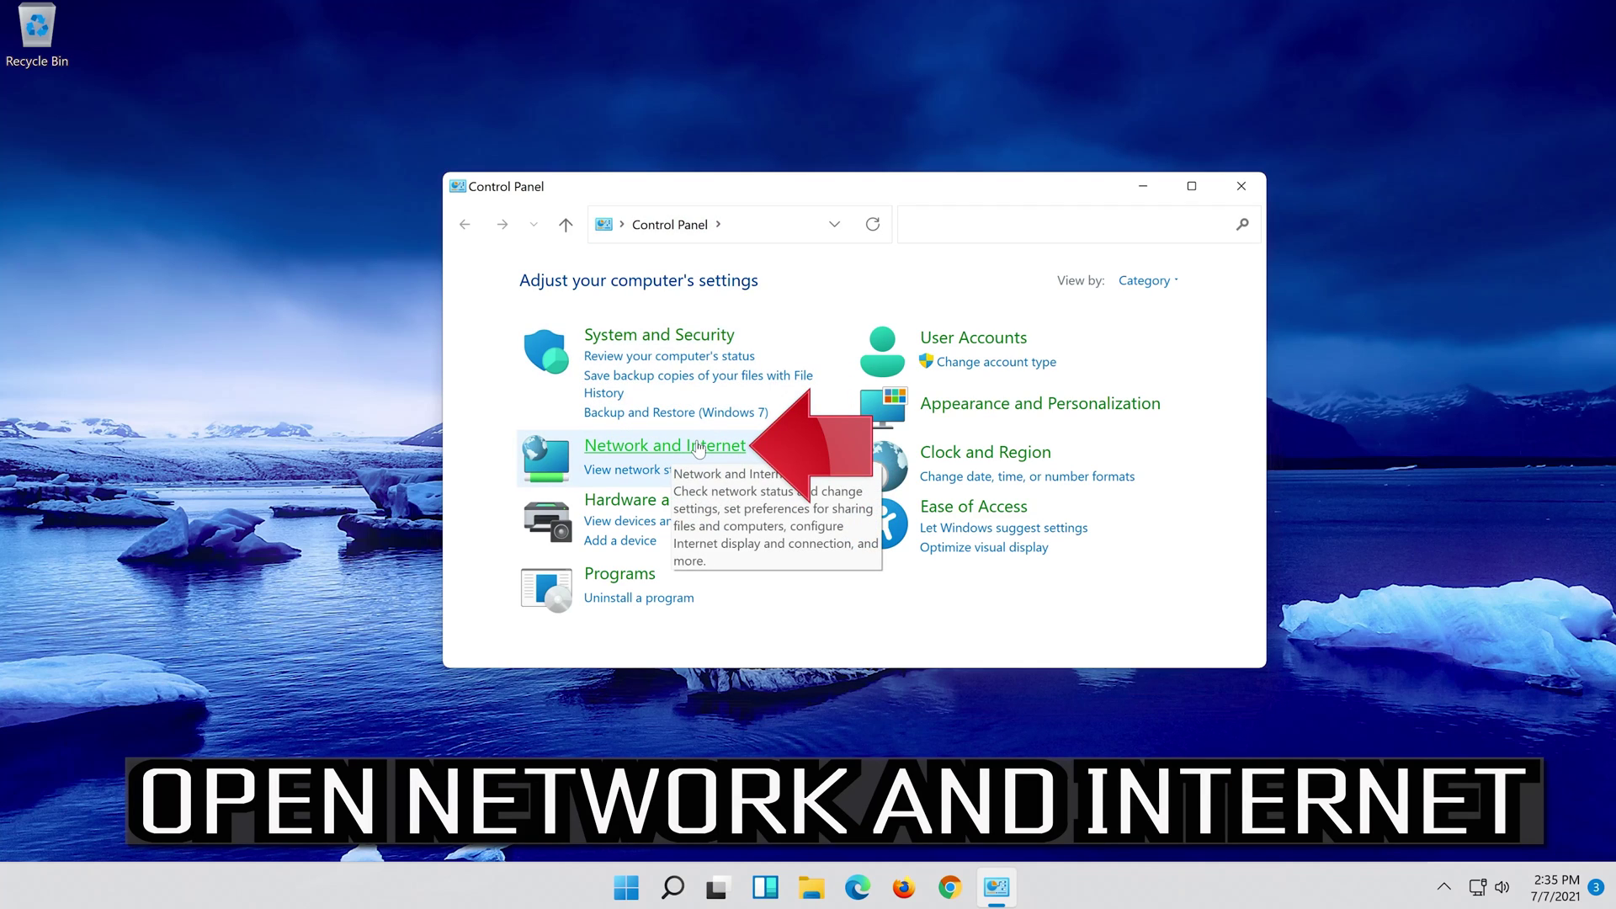
- Open the Ethernet0 Properties dialog via Network and Sharing Center and the connection's Status
click(698, 446)
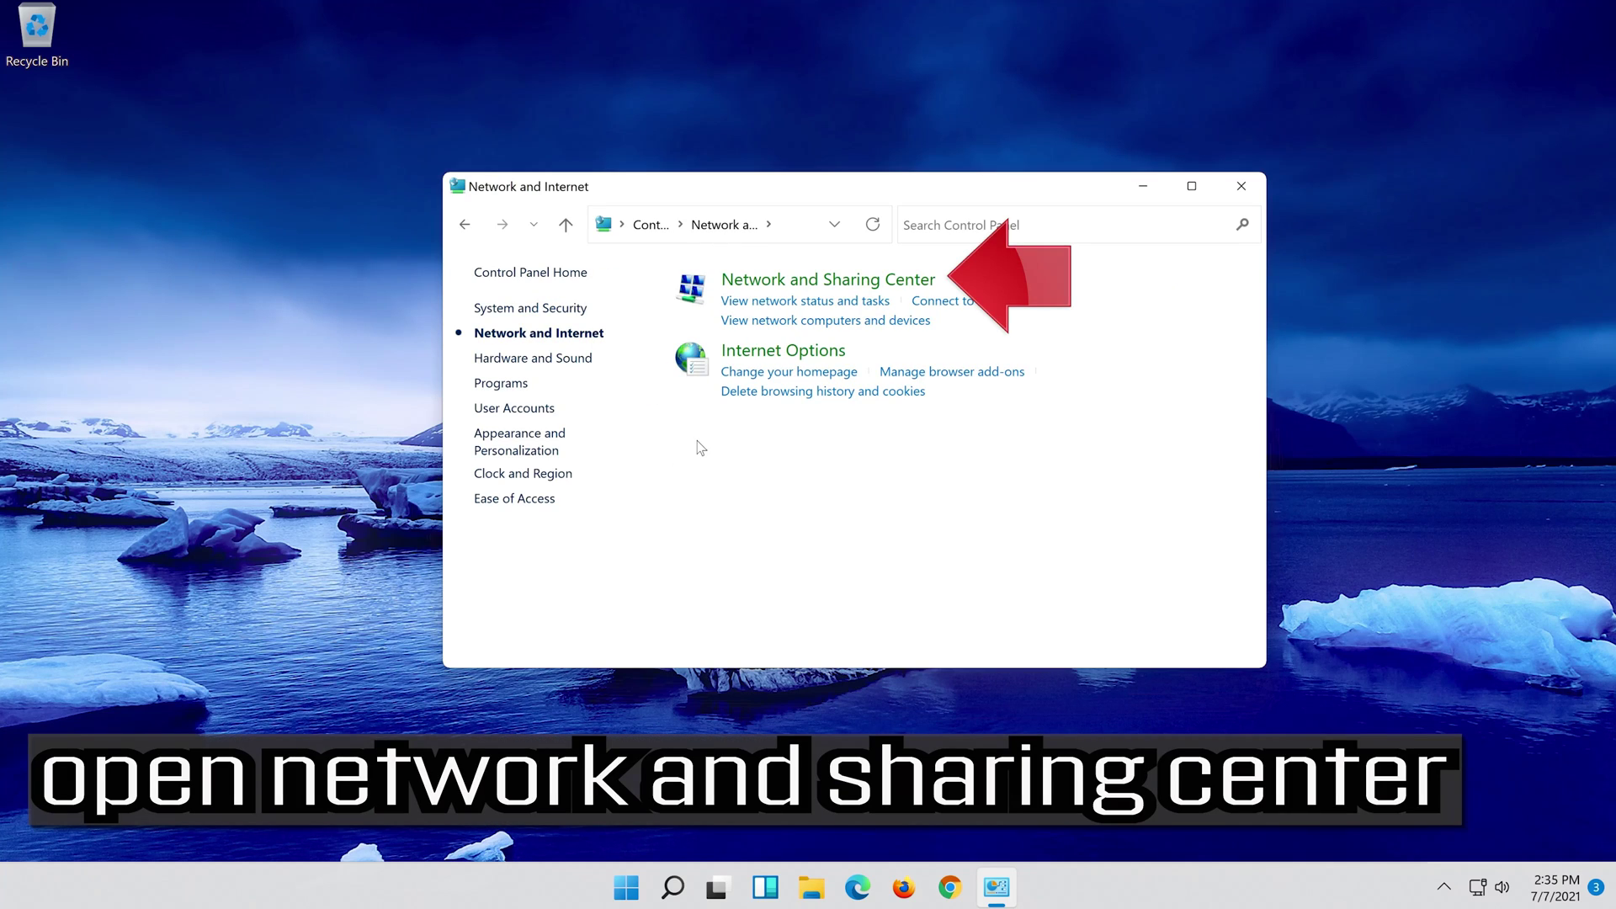
click(787, 281)
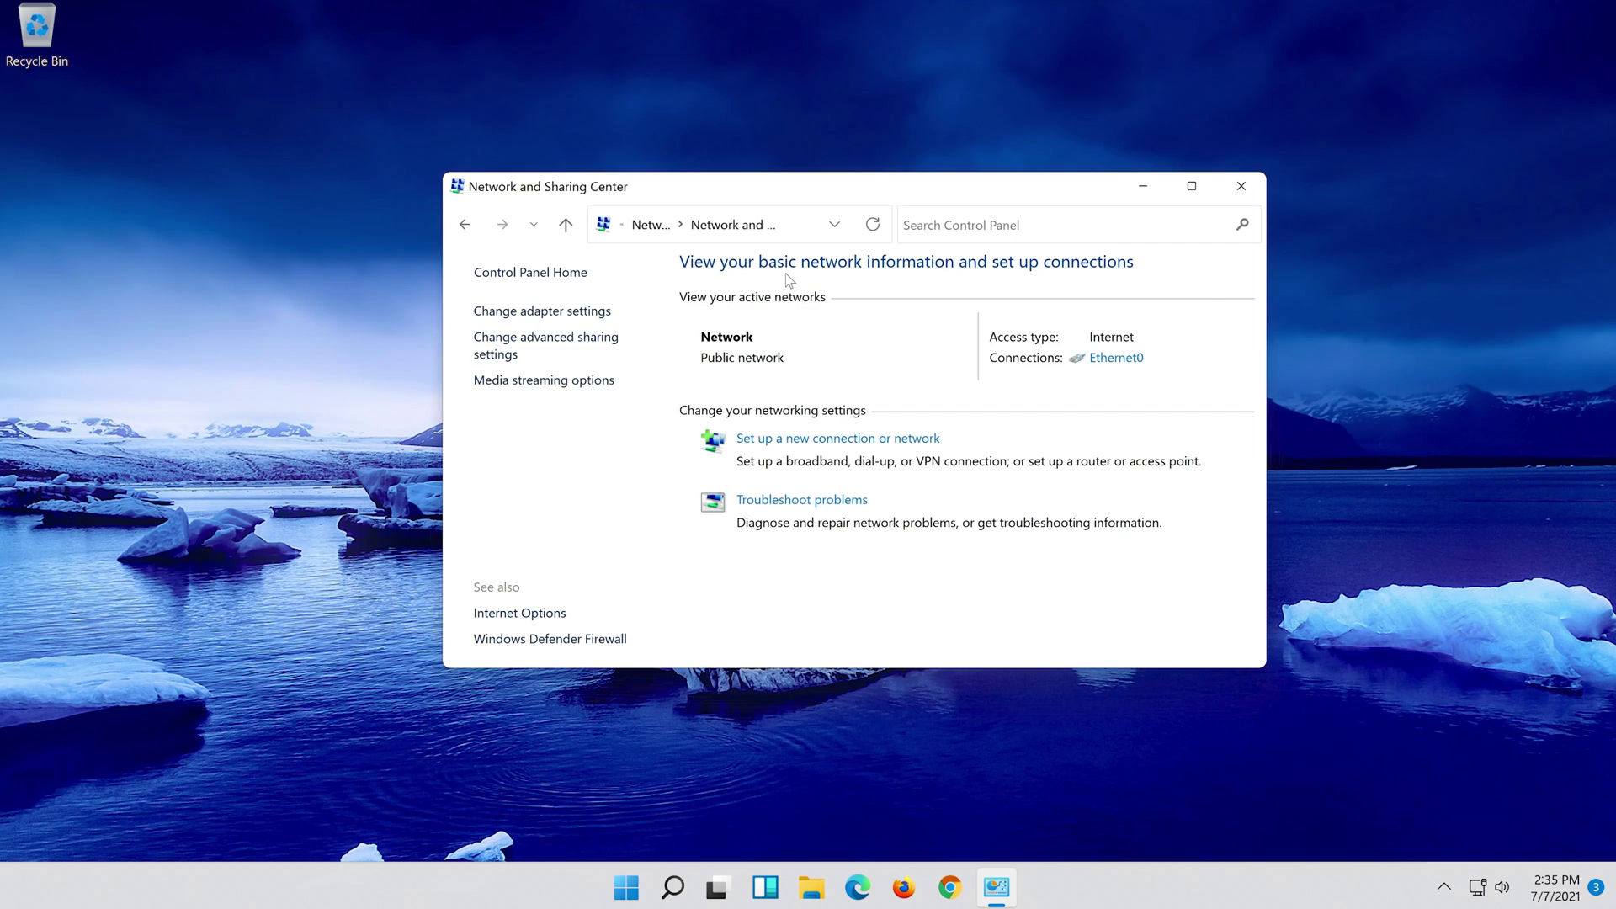
click(1106, 360)
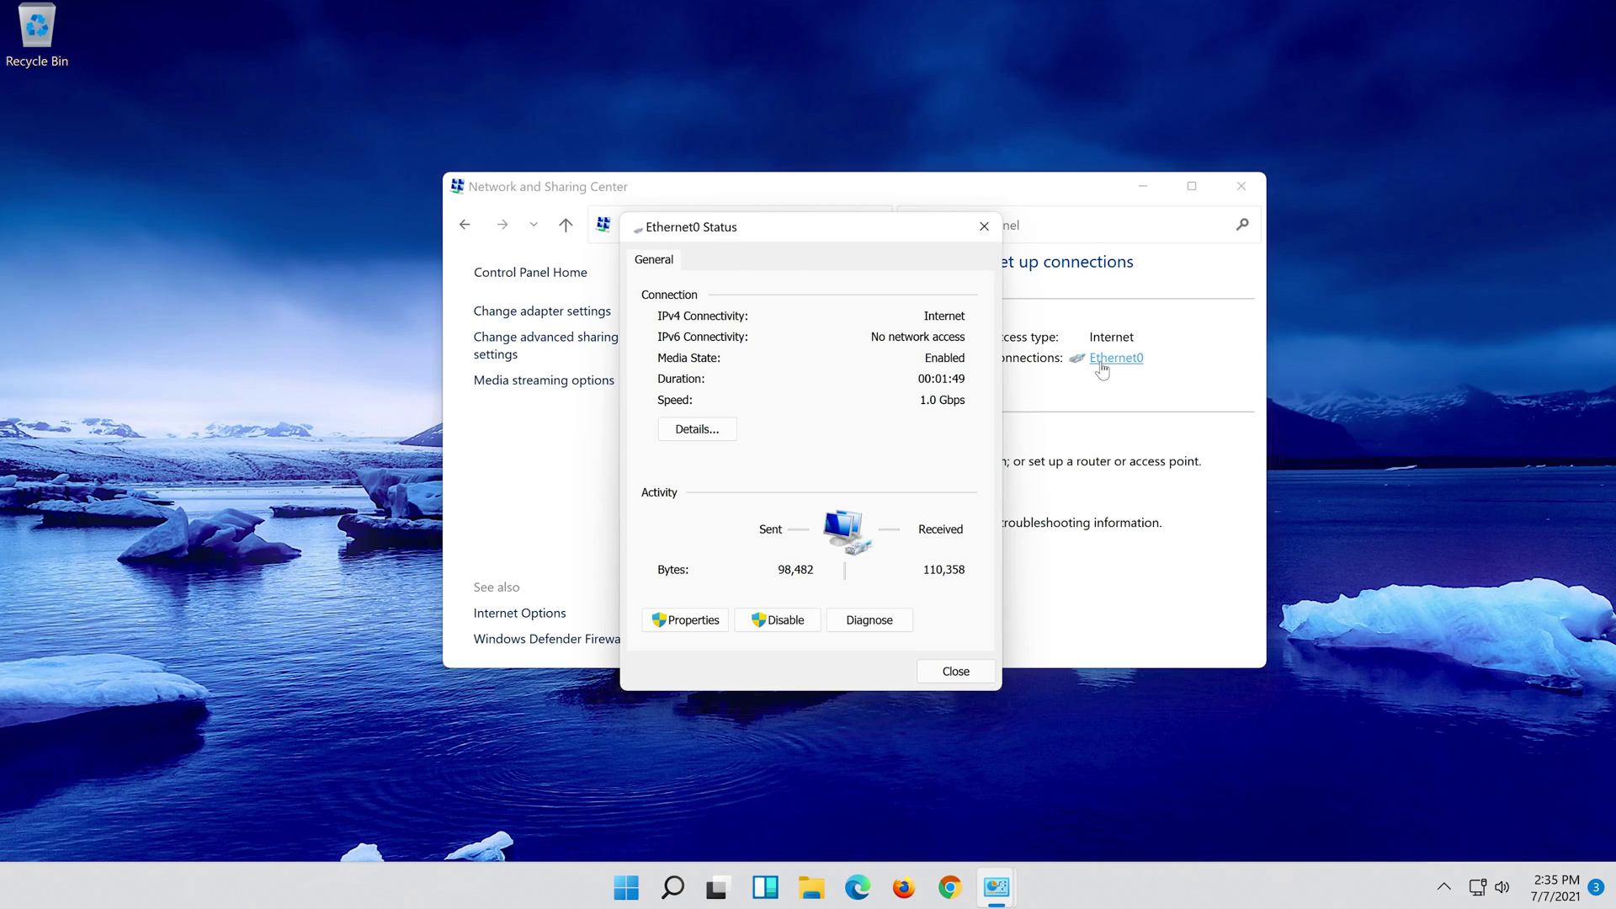
click(687, 623)
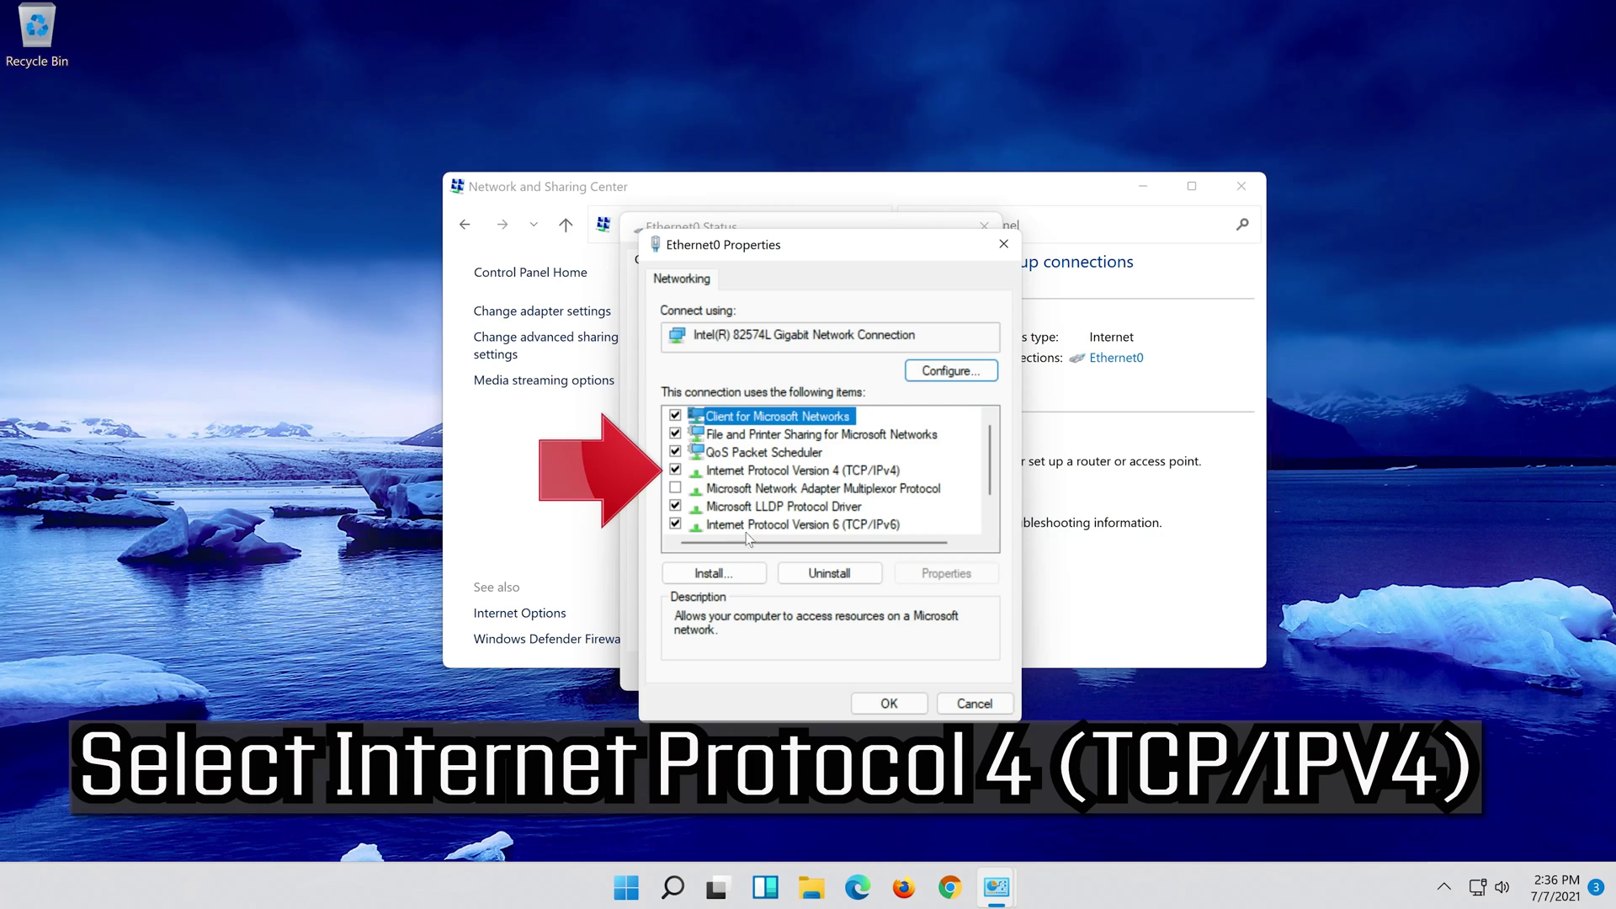
- In TCP/IPv4 properties, enter manual DNS servers 8.8.8.8 and 8.8.4.4
click(688, 473)
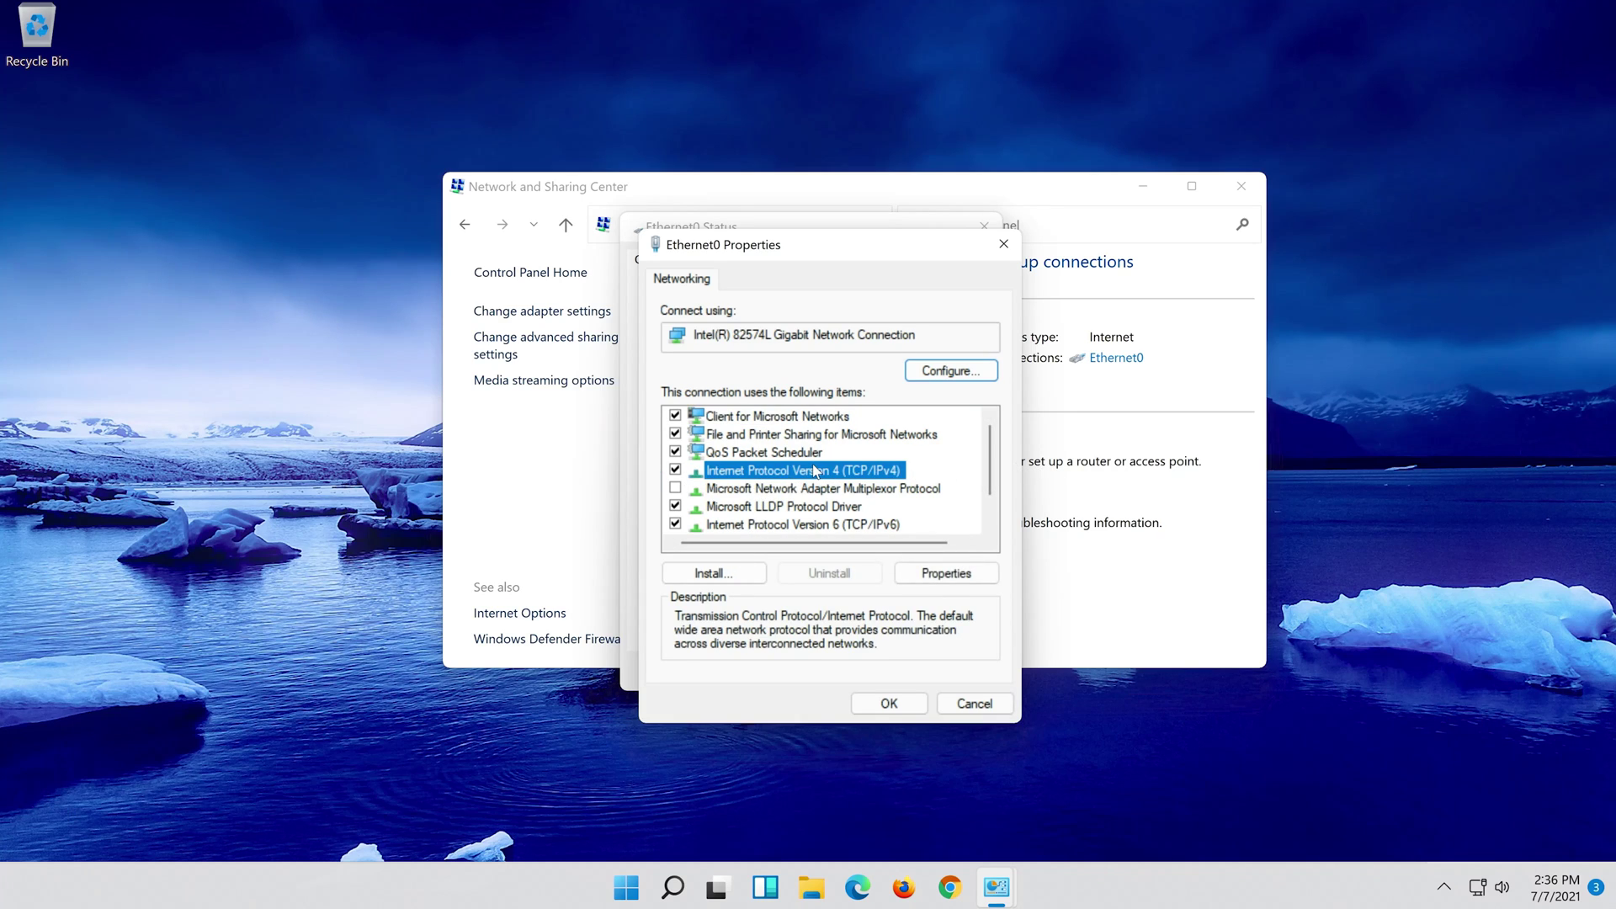
click(948, 581)
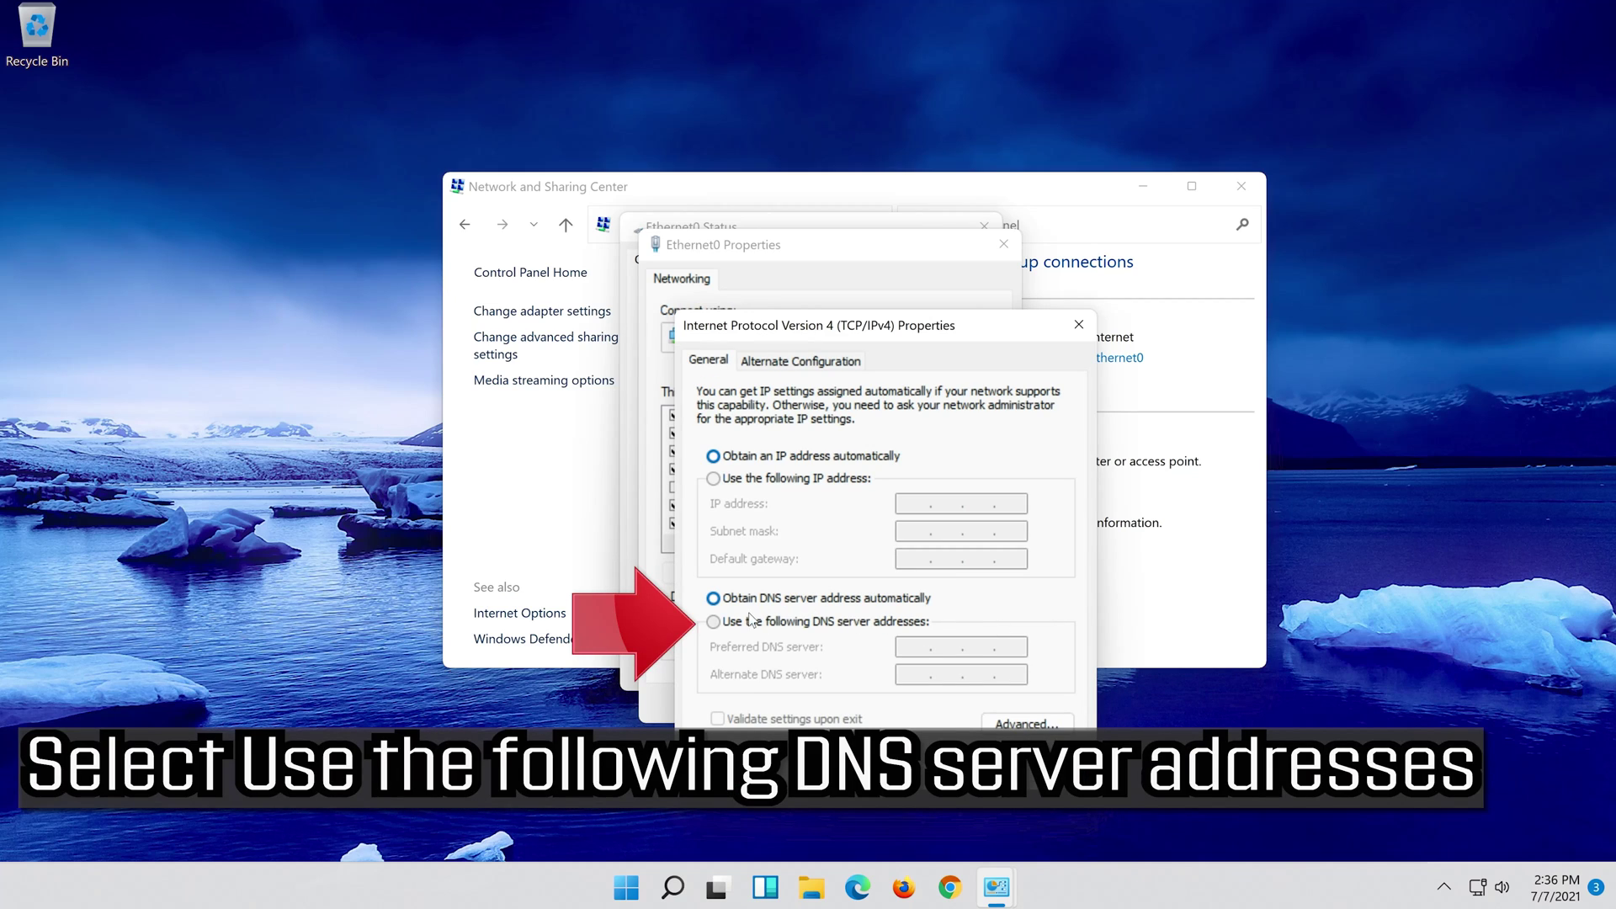
click(714, 622)
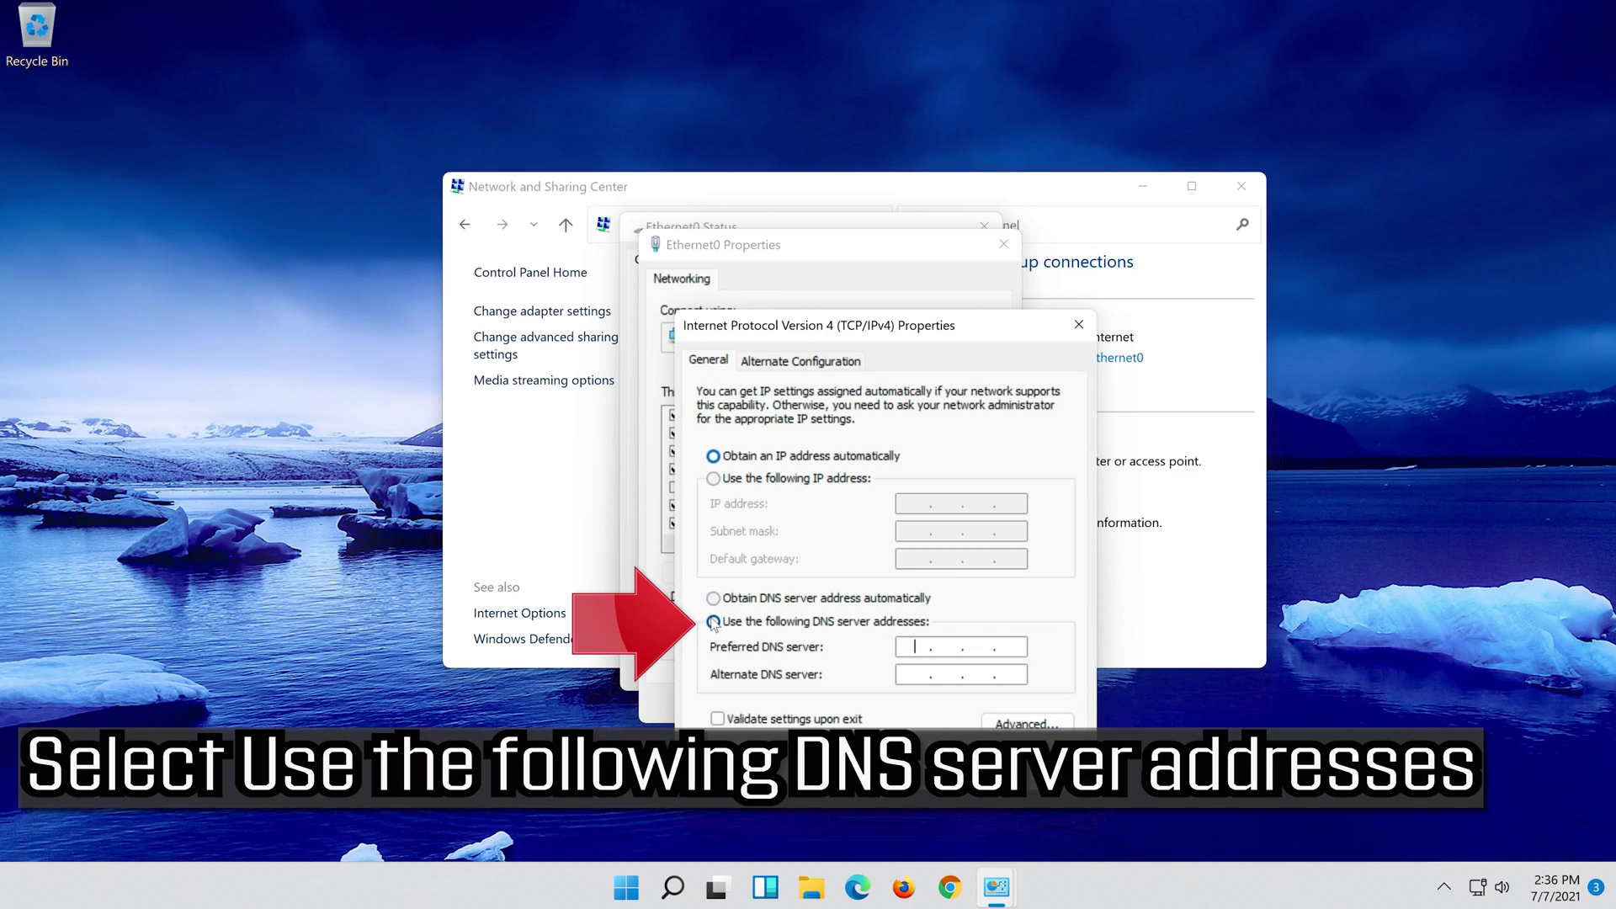
click(918, 646)
text(8 . .)
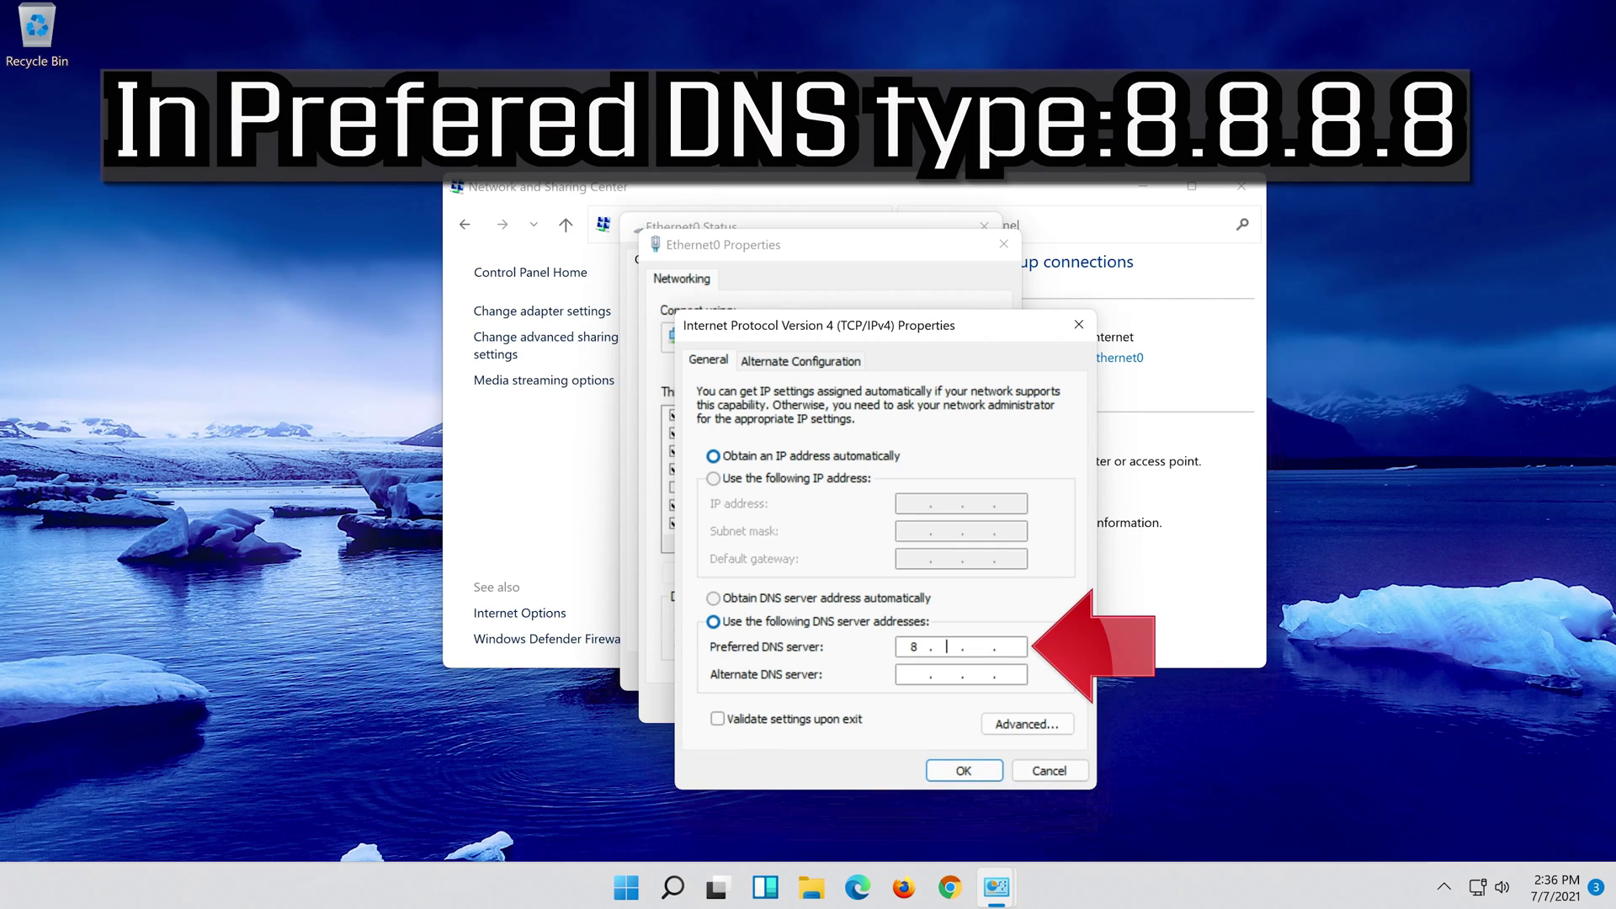
text(. 8 . 8 .)
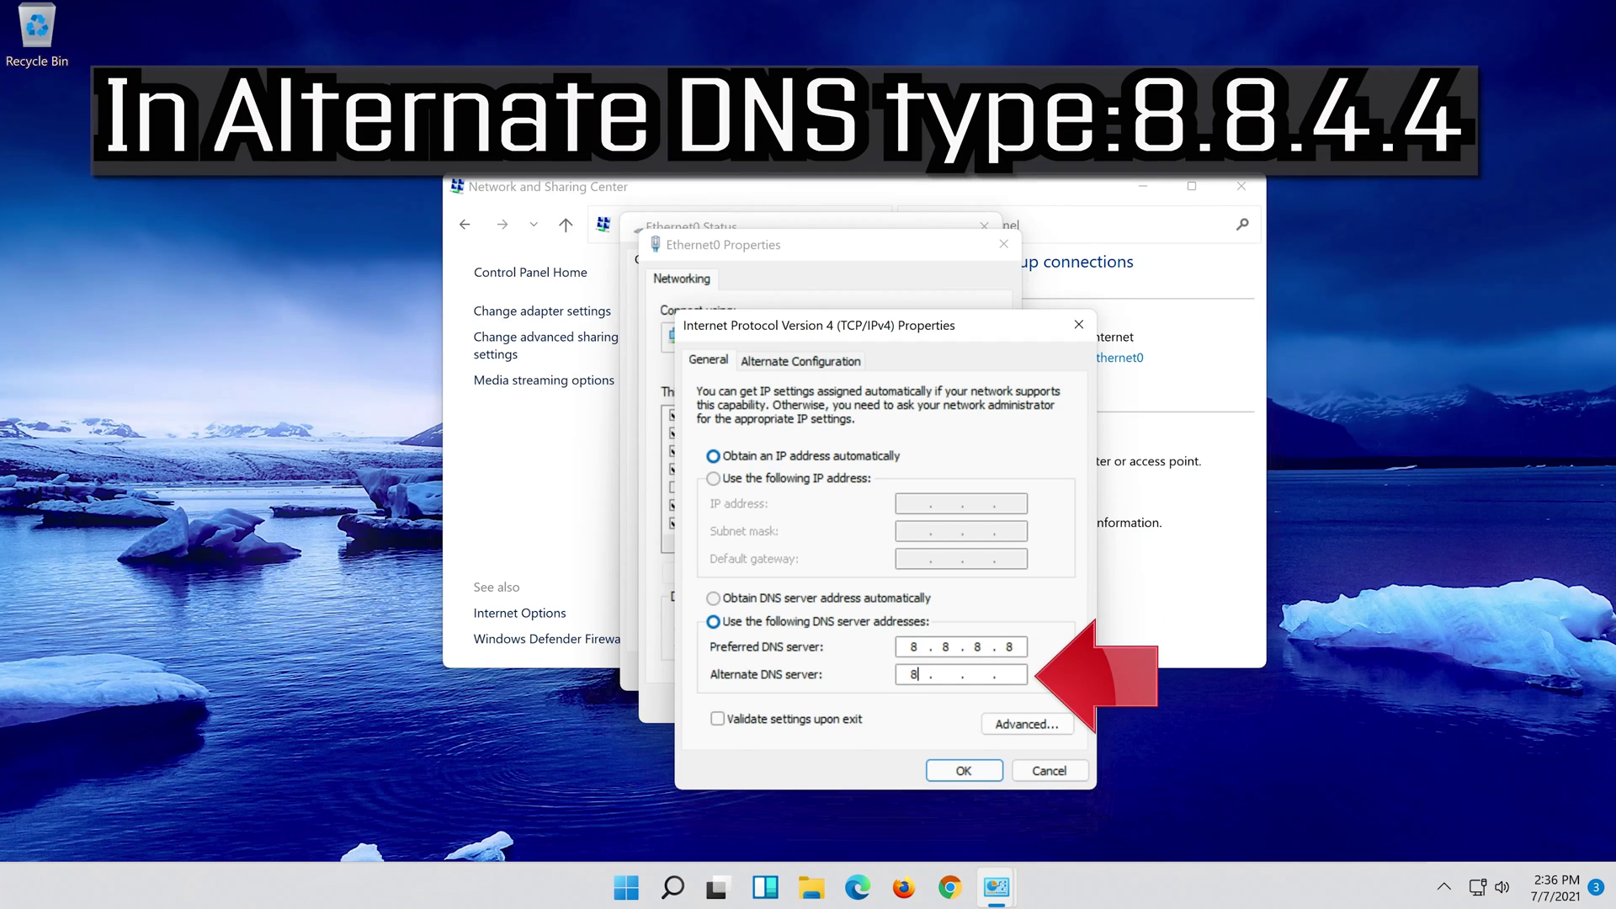
text(8.8.4.4)
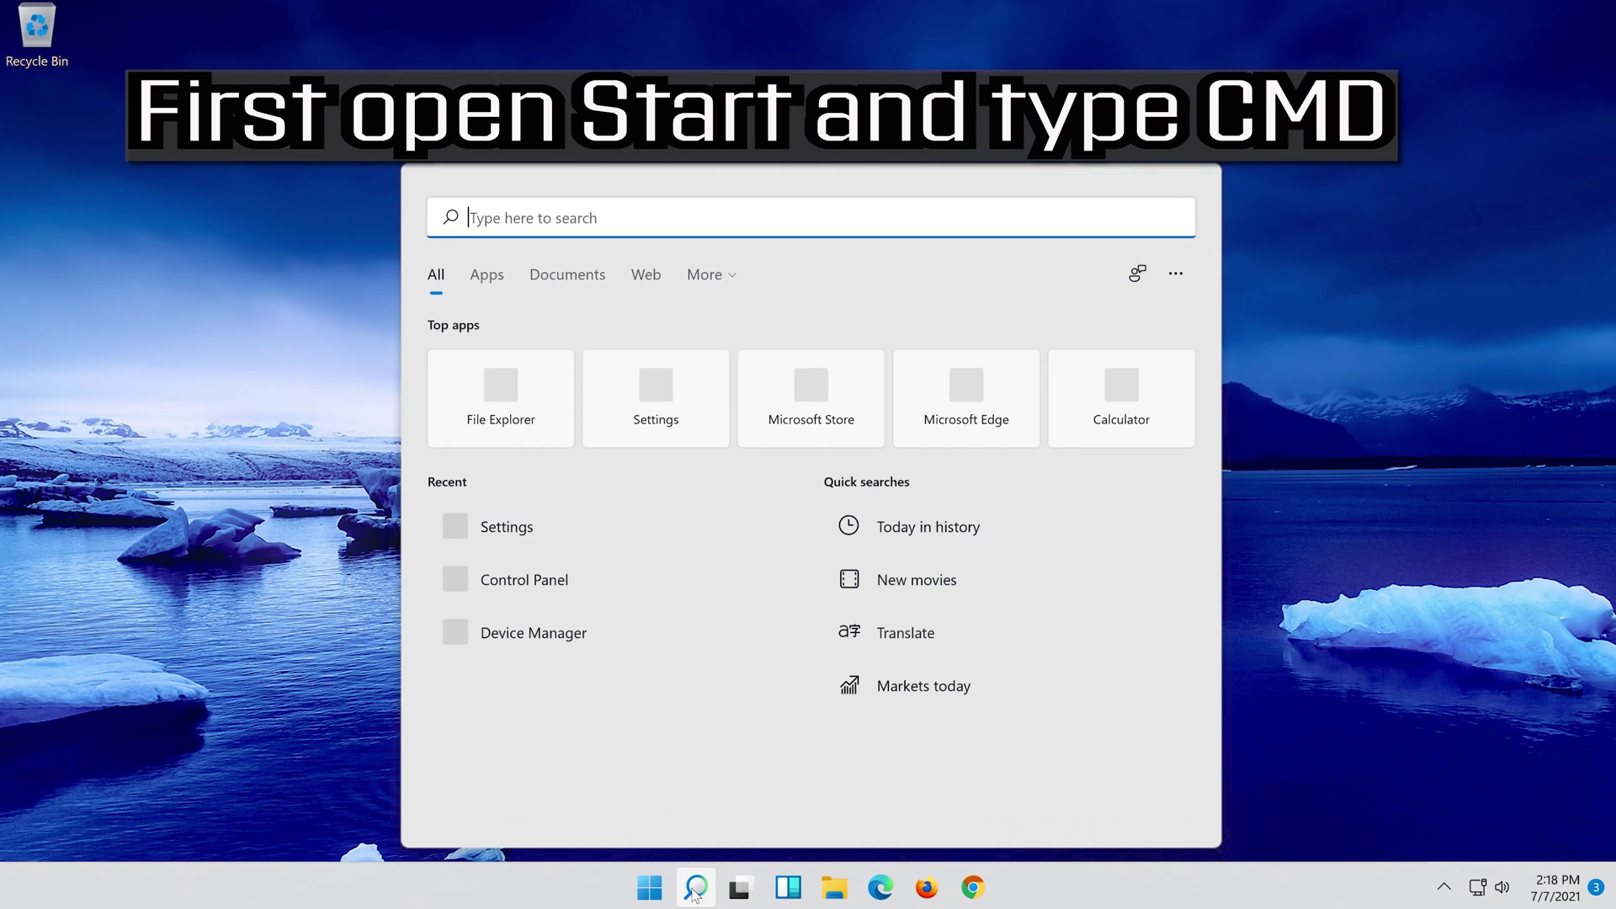
- Run Command Prompt as administrator from a 'cmd' search and enter 'netsh int ip reset c:\resetlog.txt'
text(cmd)
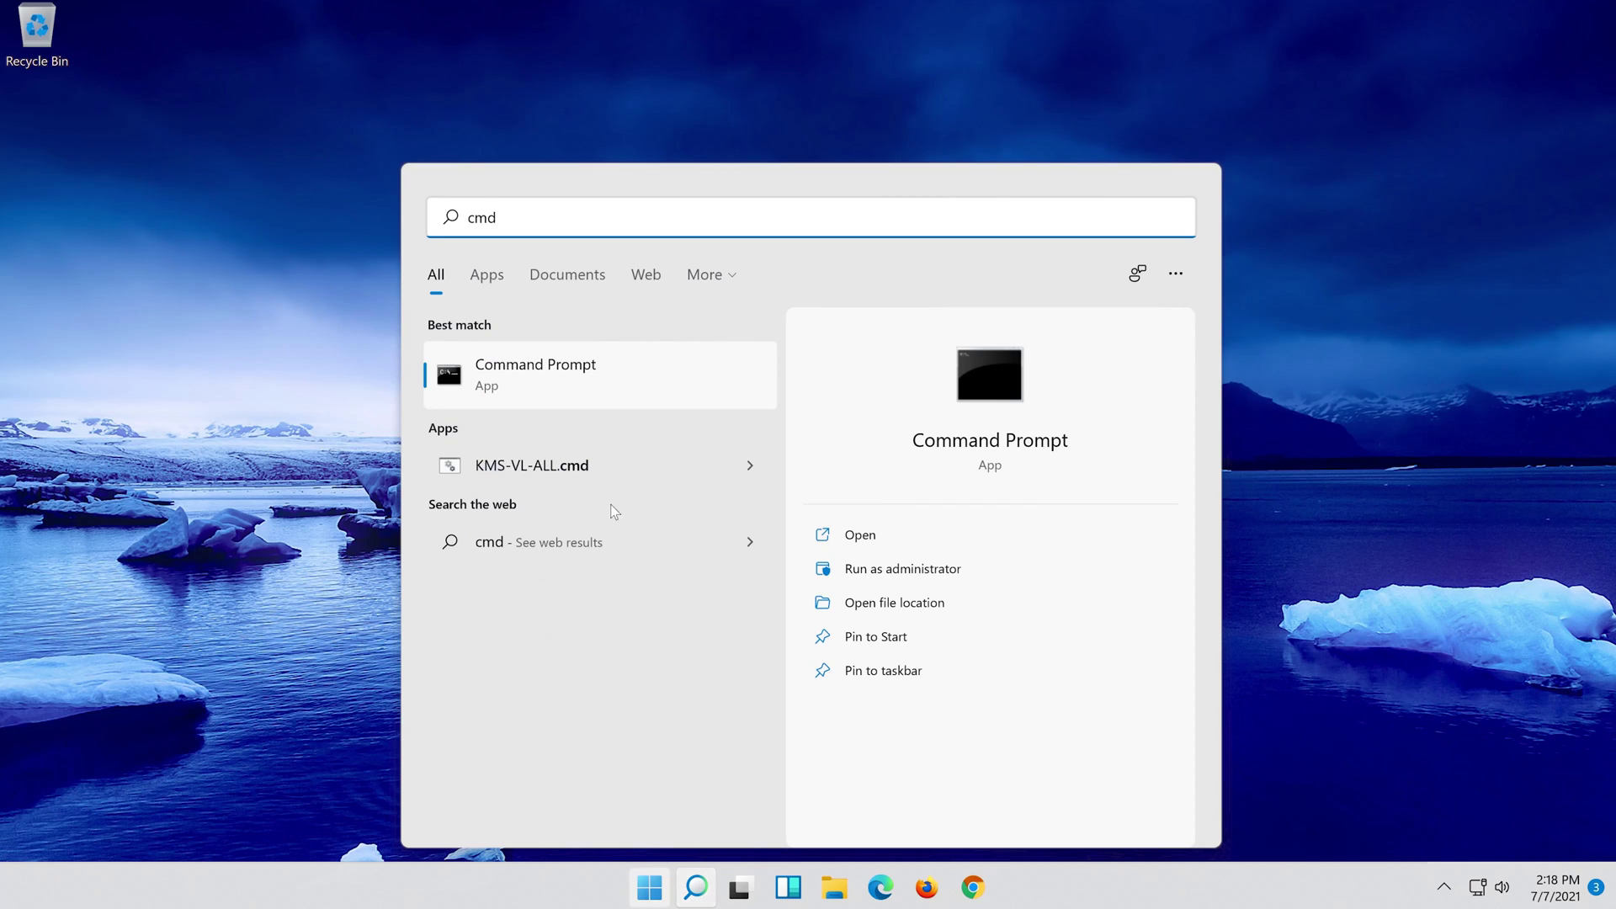
right_click(667, 376)
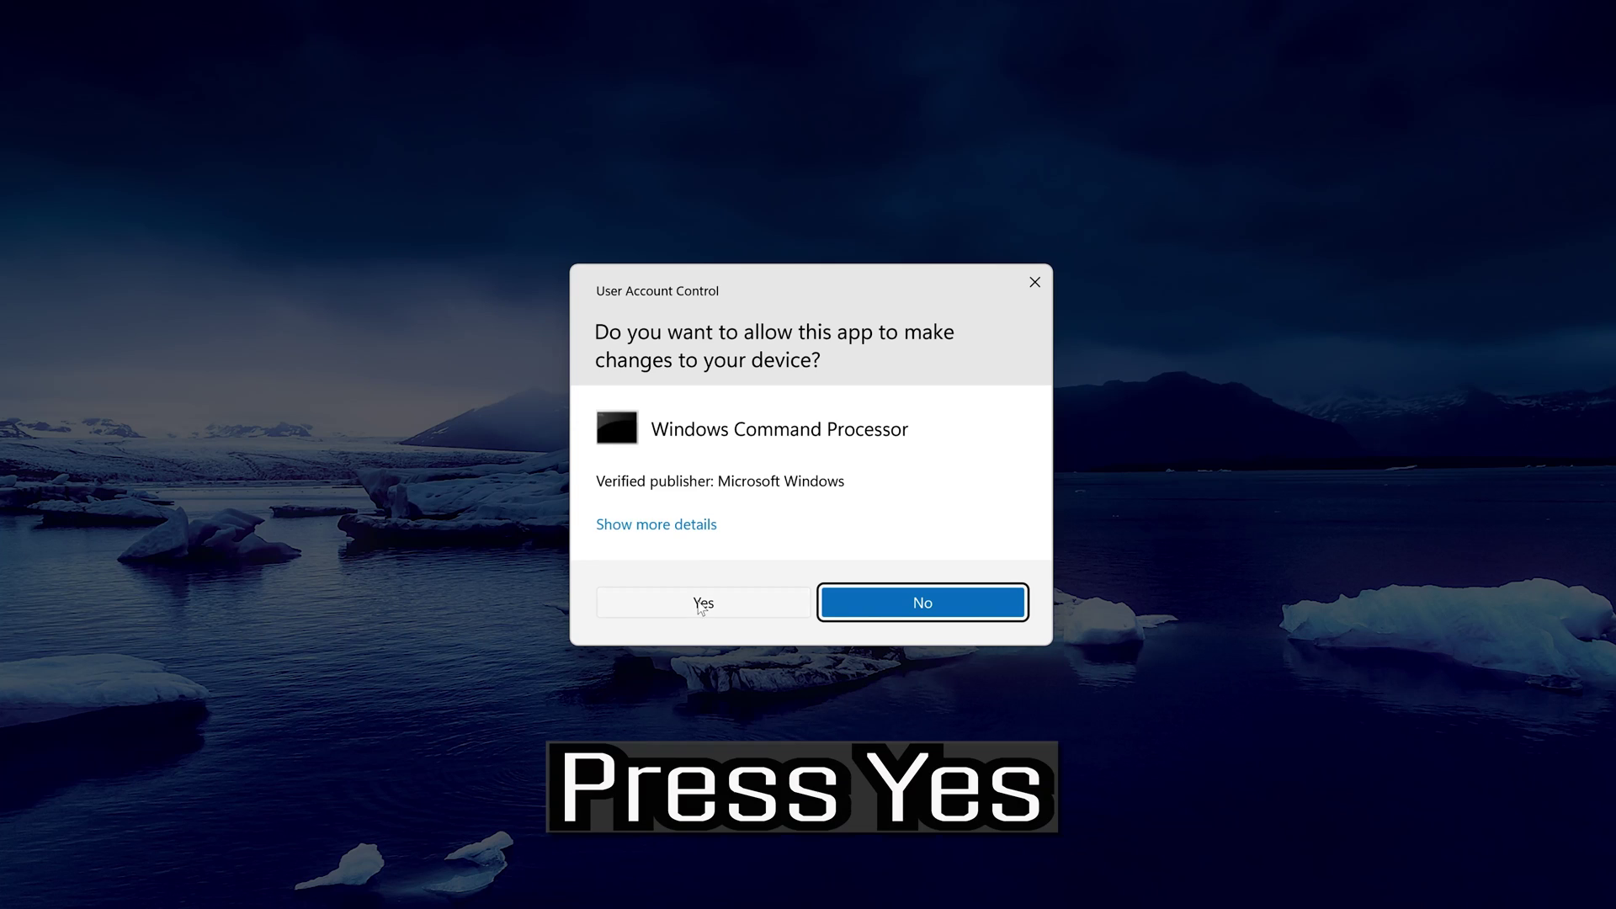
click(719, 599)
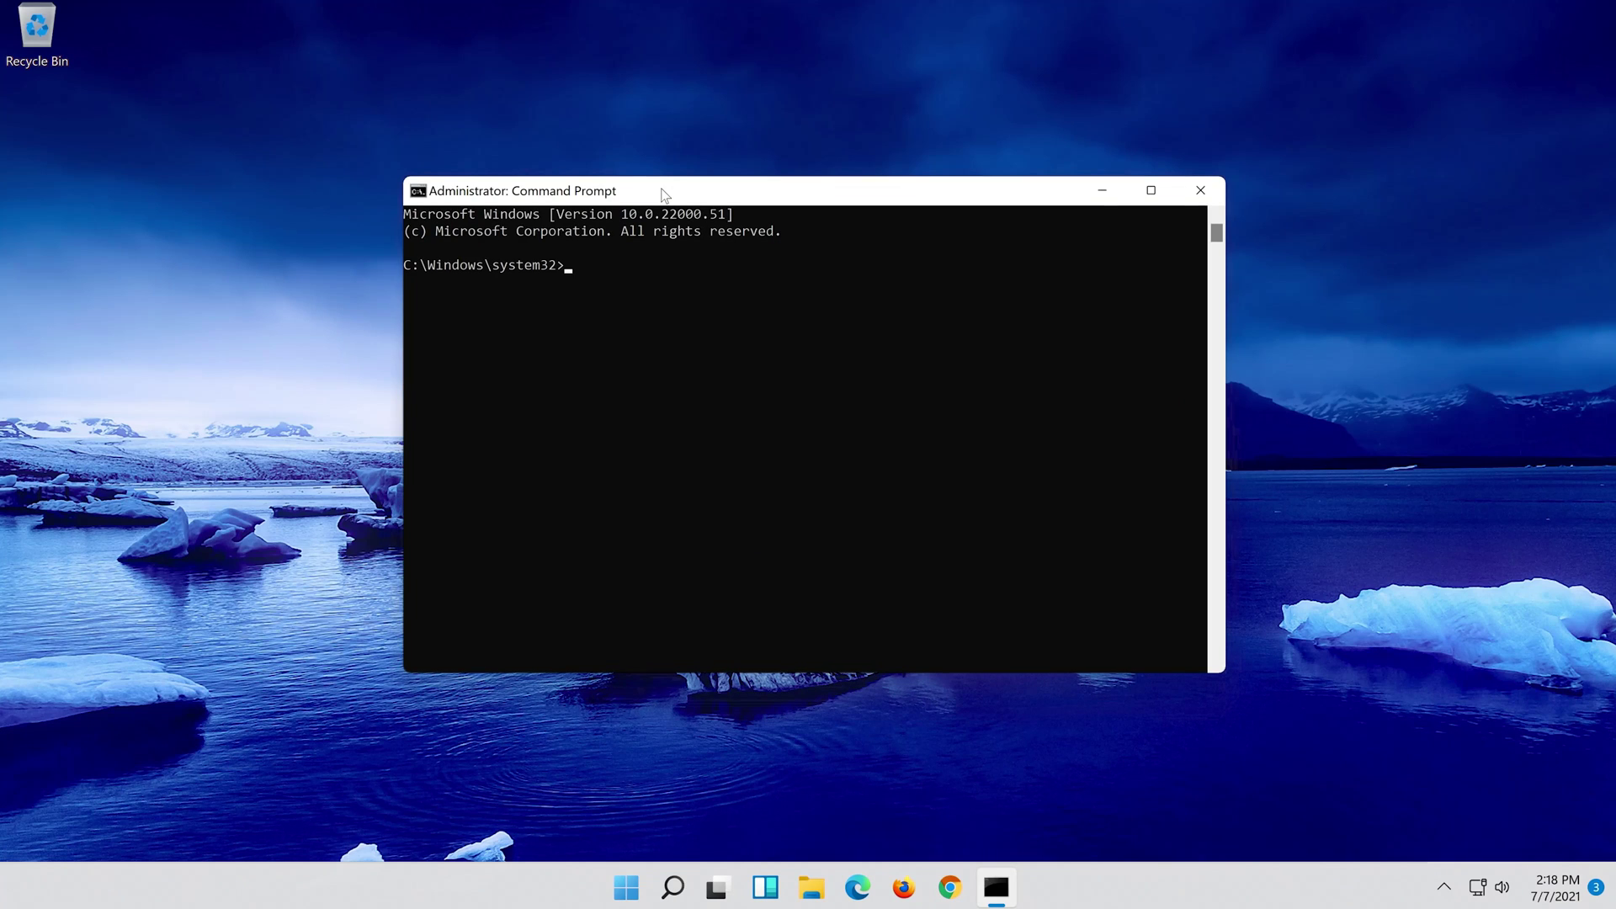
text(netsh)
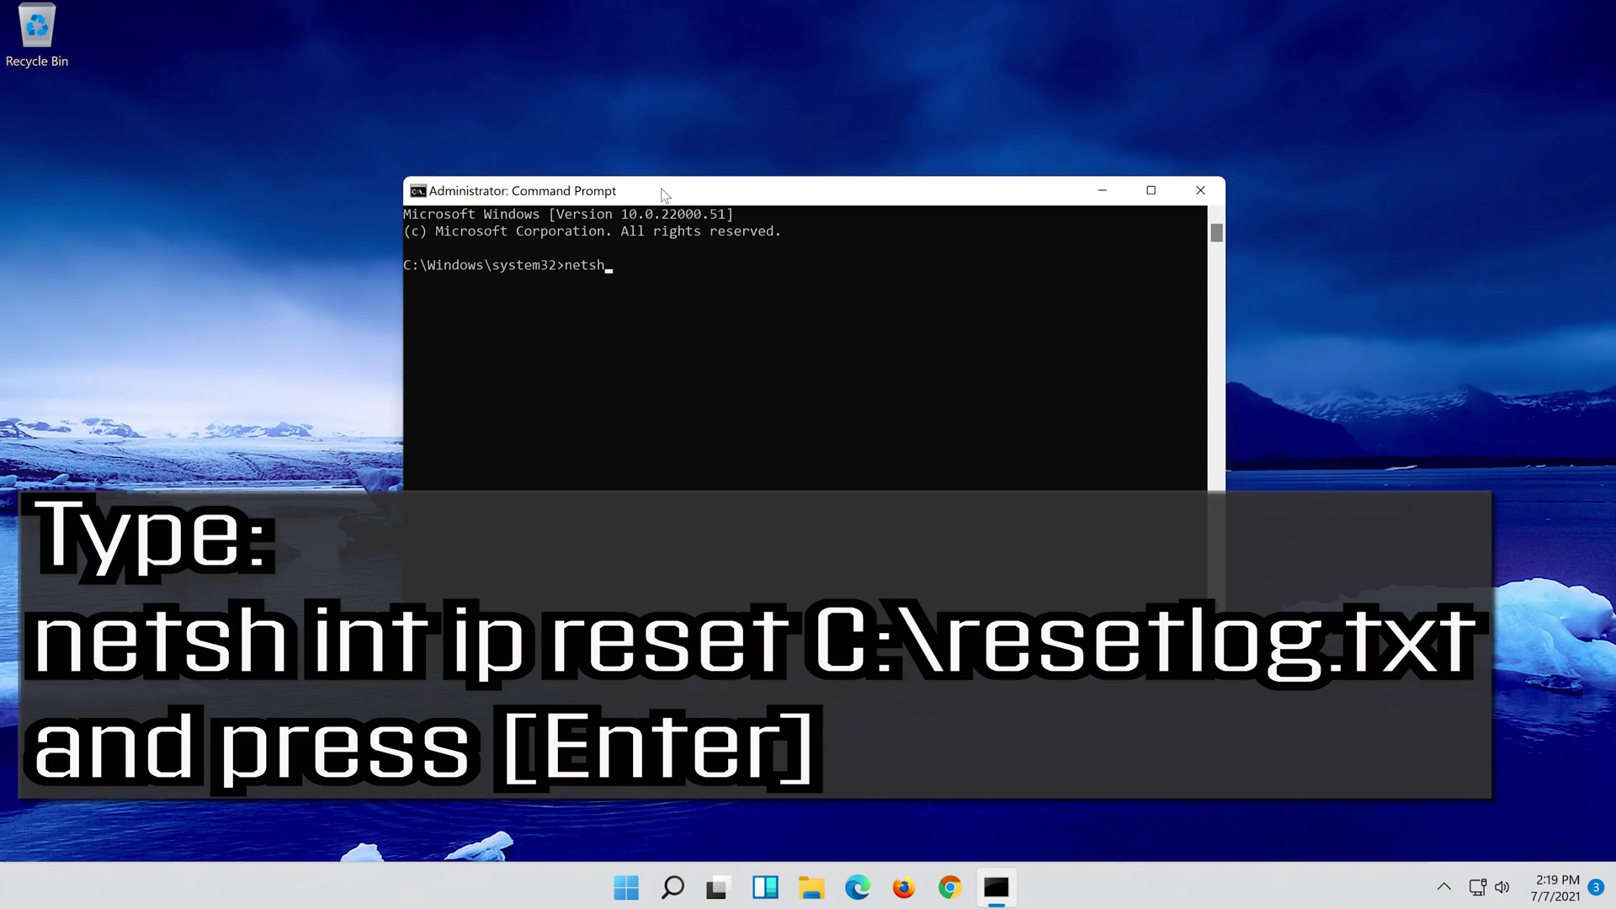
text( int ip reset c:\reset)
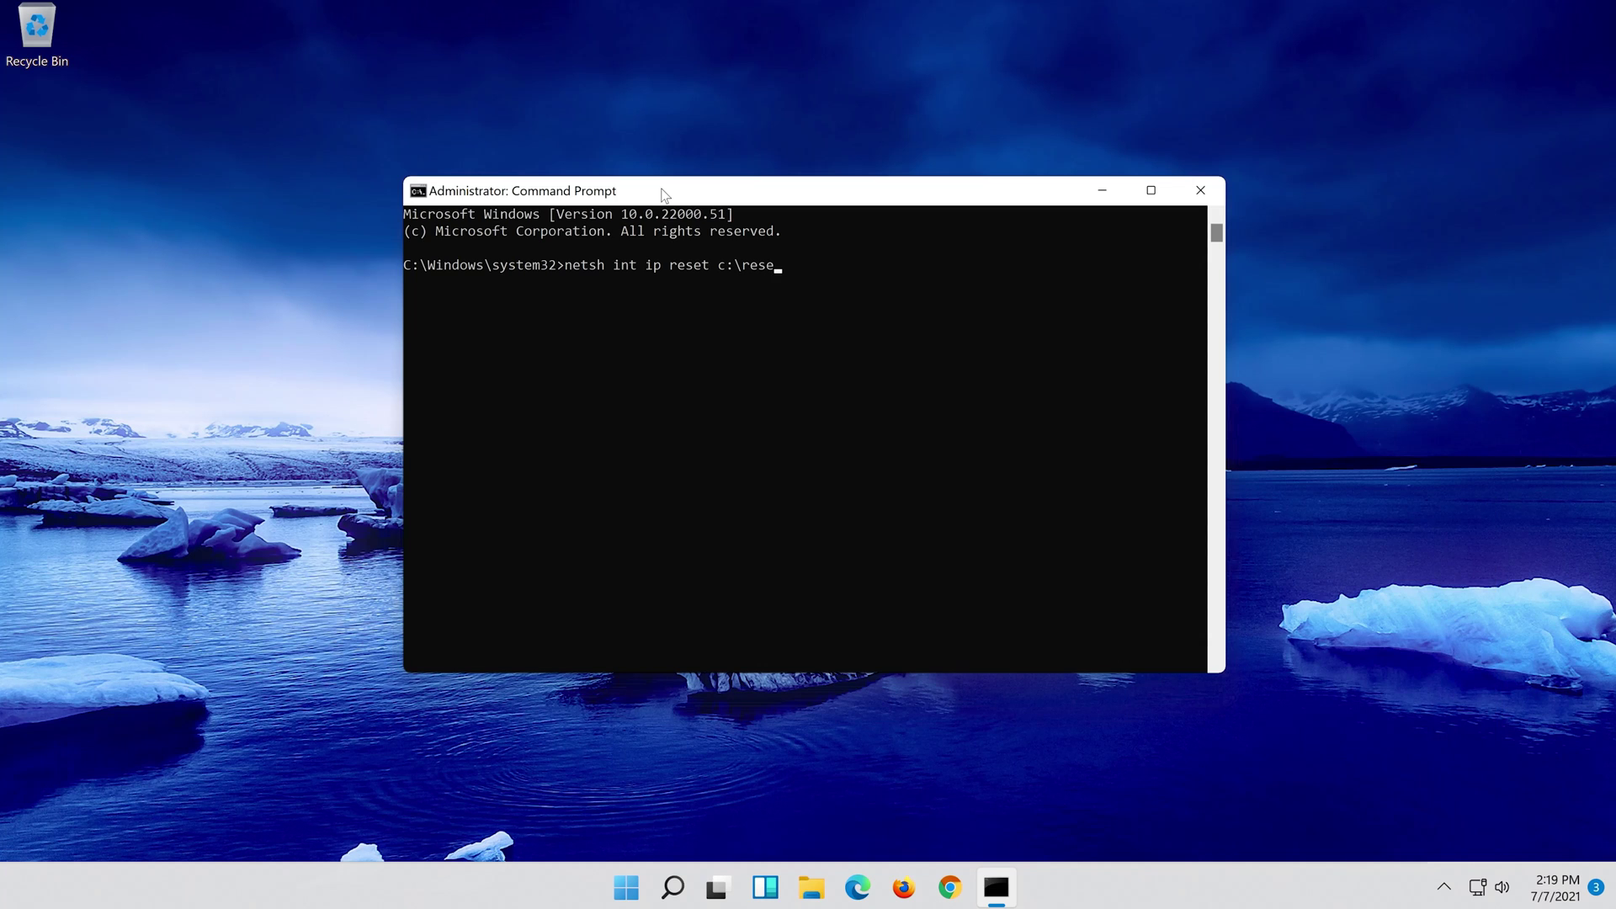
text(log.txt)
- Execute the IP reset, 'netsh winsock reset' and 'ipconfig /flushdns' commands
key(Return)
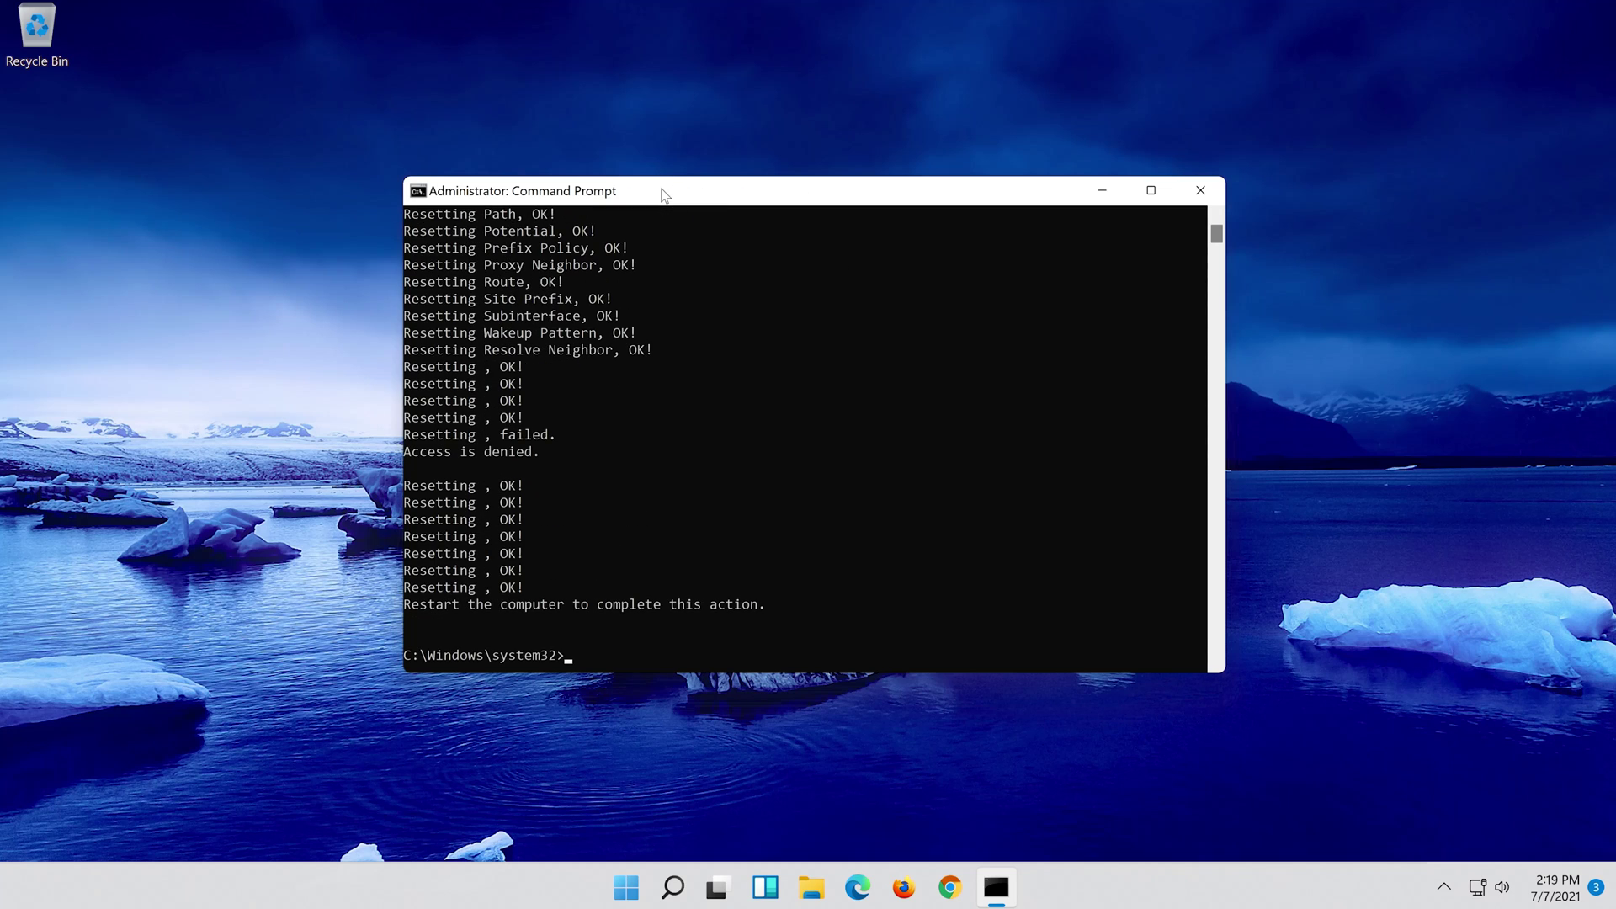
text(netsh)
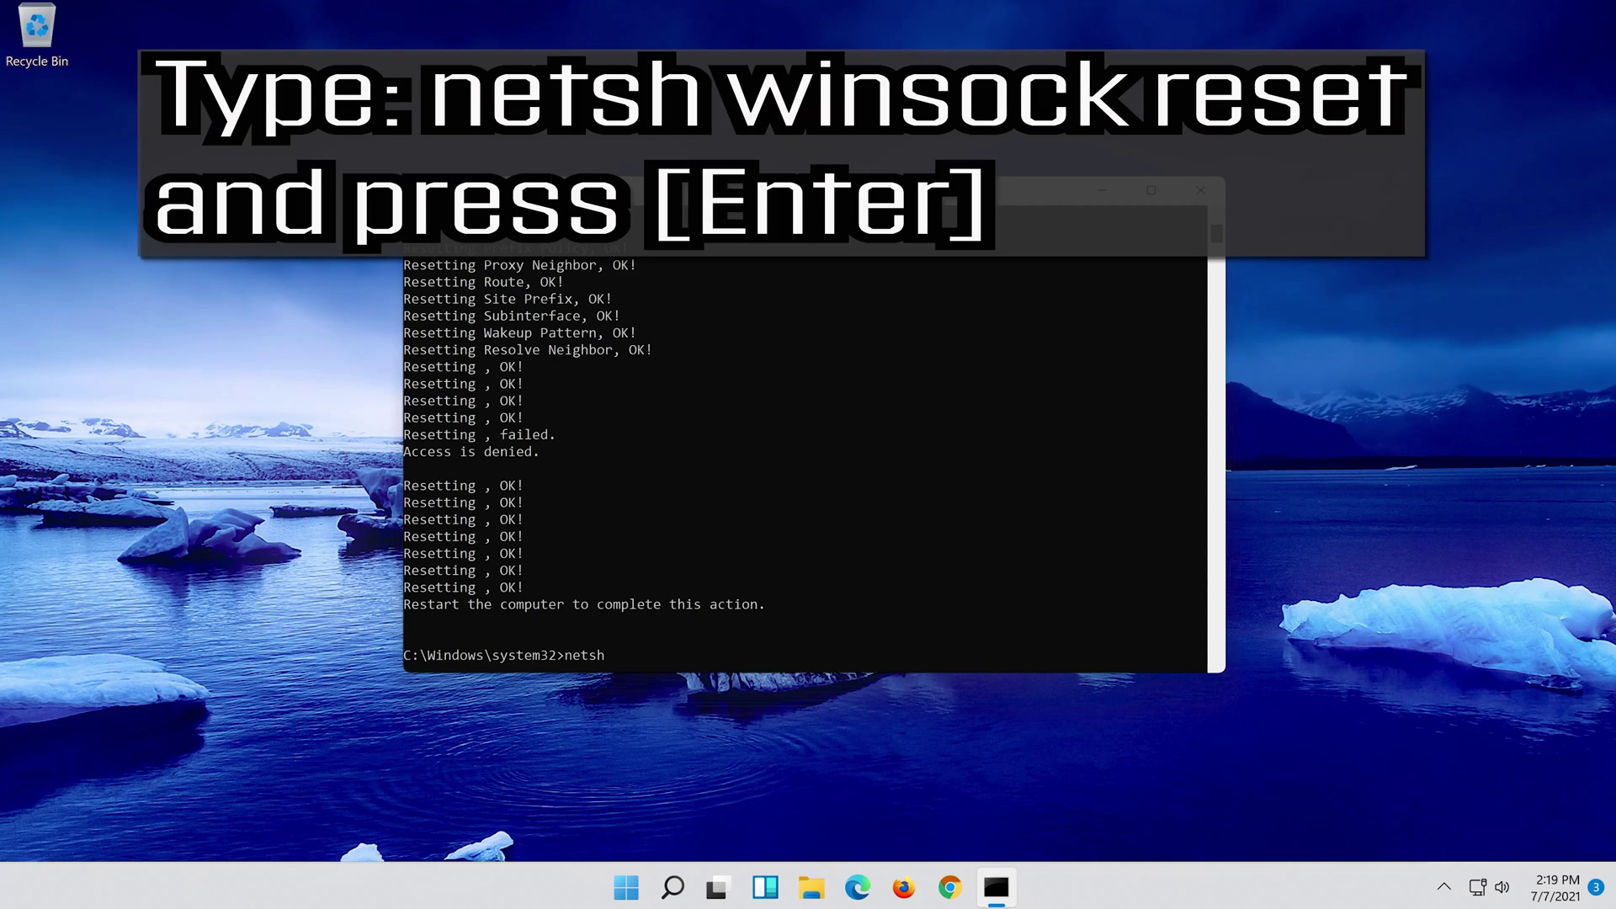
text( winsock reset)
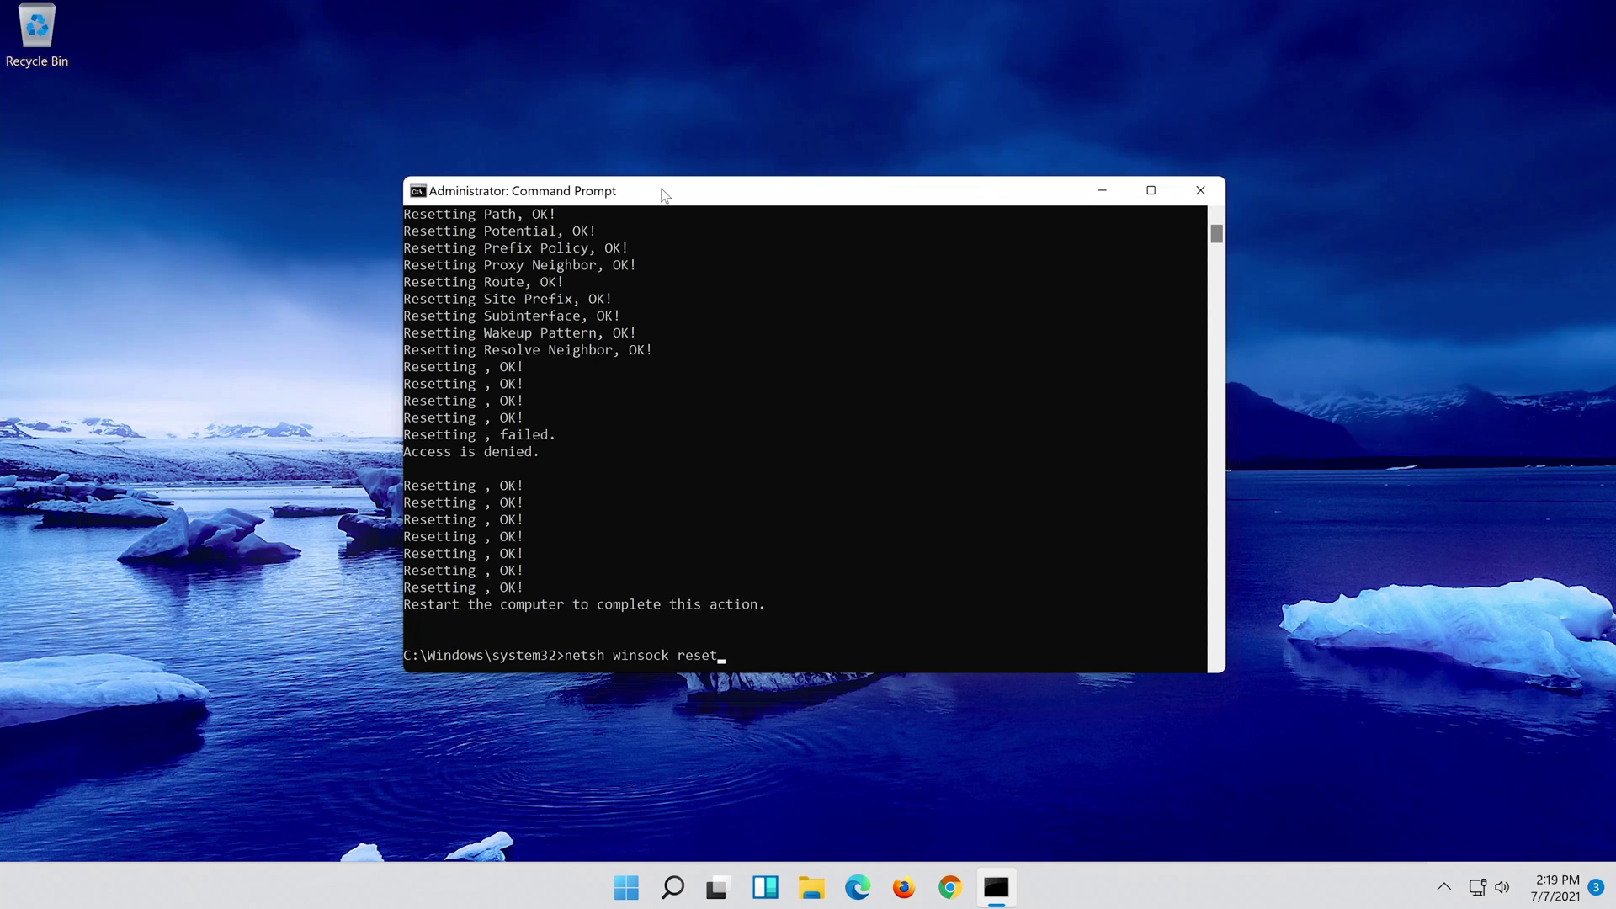
key(Return)
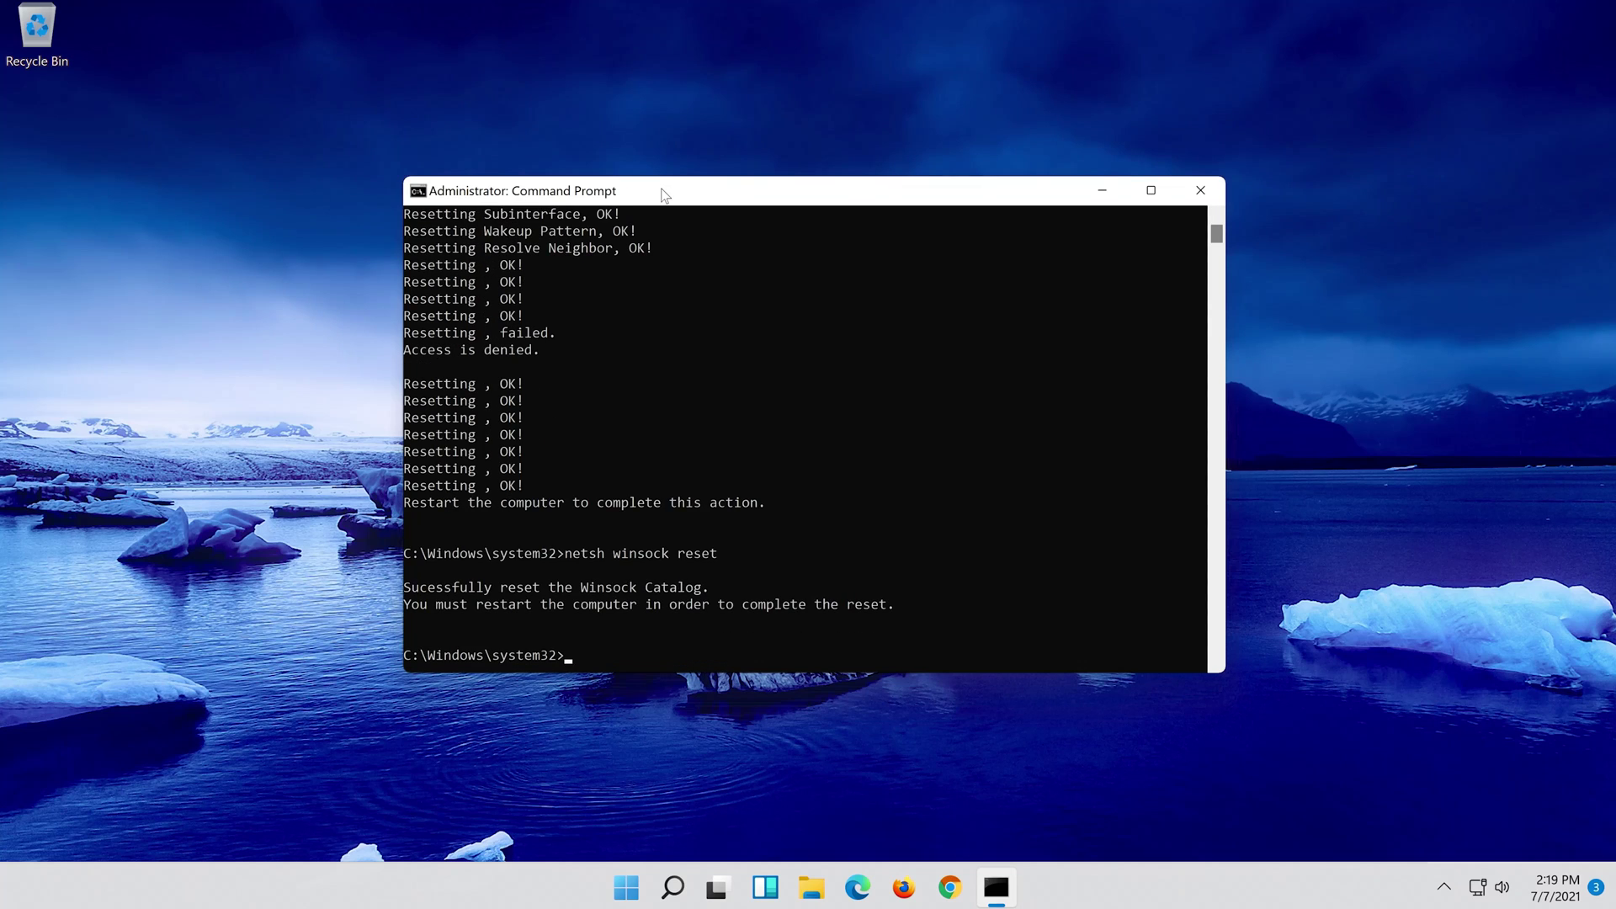
text(ipconfig )
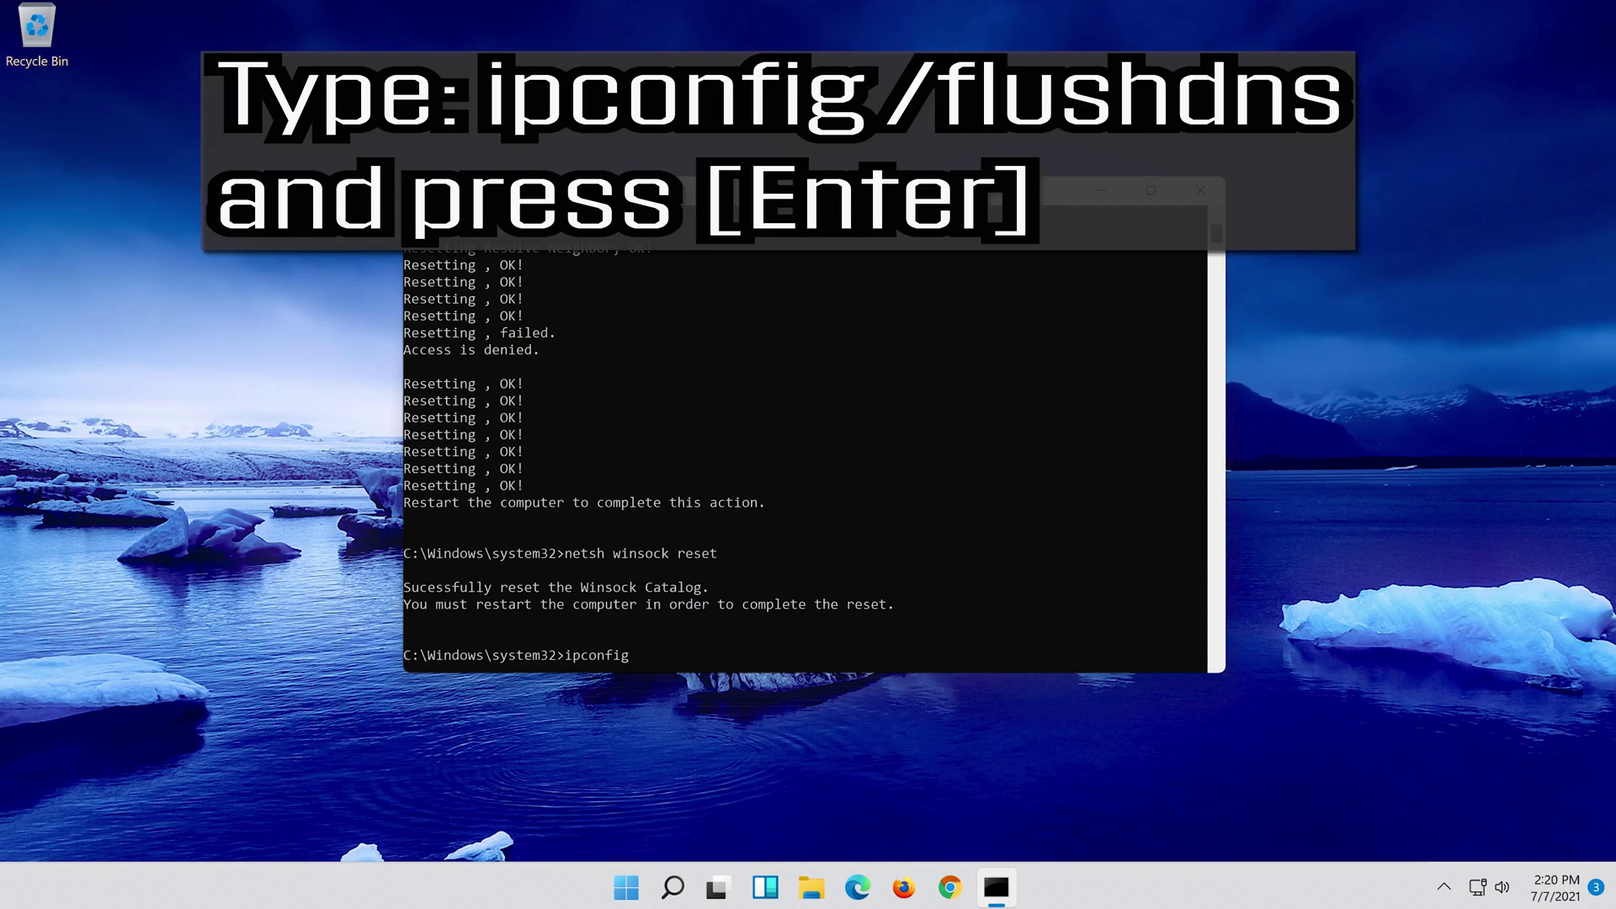
text(/flushdns)
key(Return)
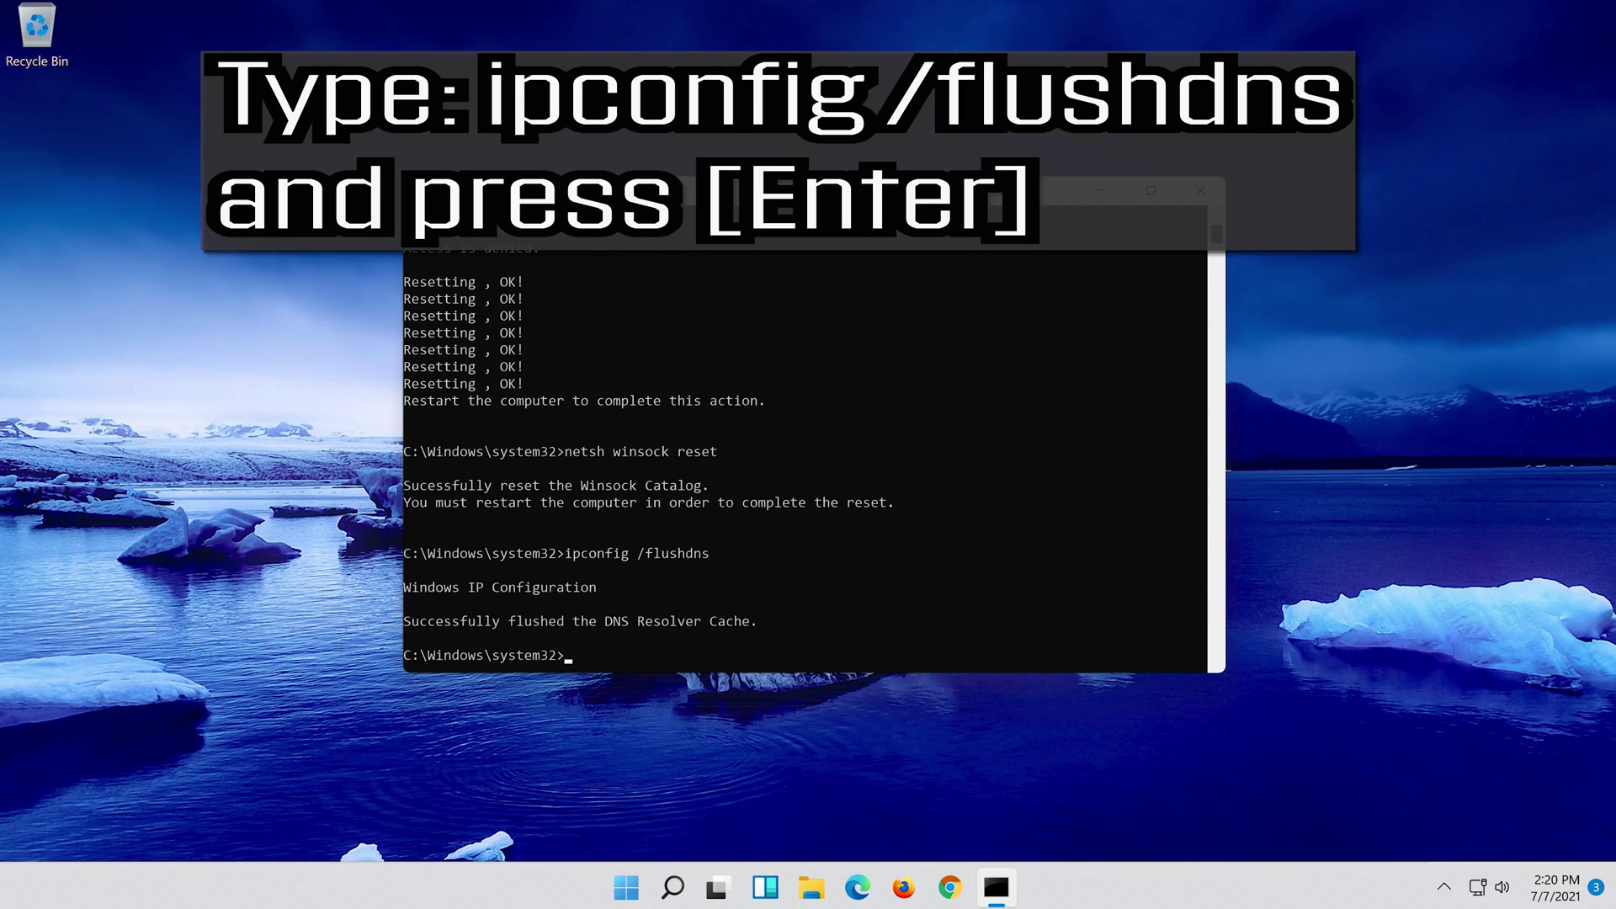